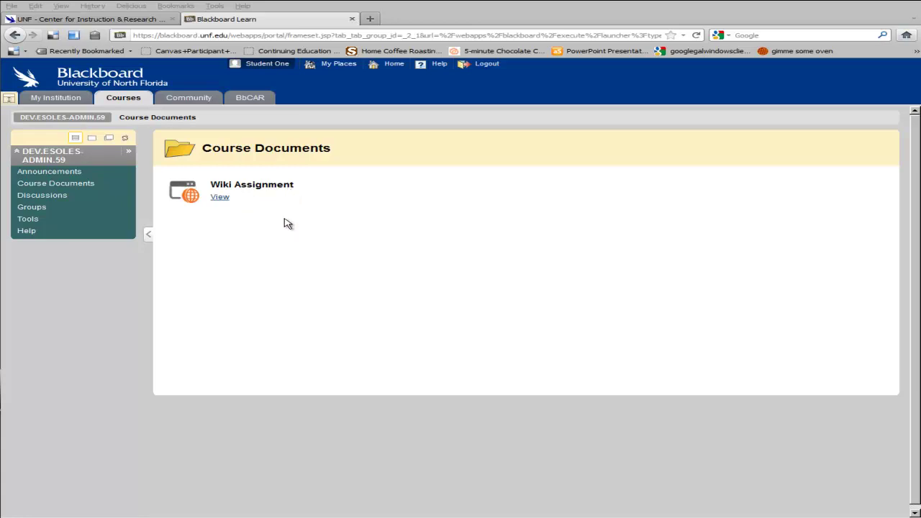
# Open the Wiki Assignment from the course documents and start editing its Home page
pyautogui.click(220, 198)
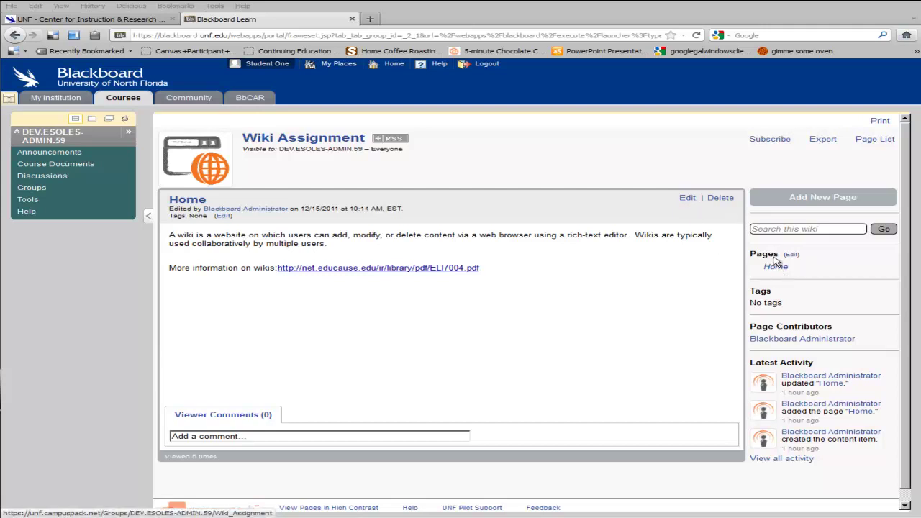
pyautogui.click(798, 200)
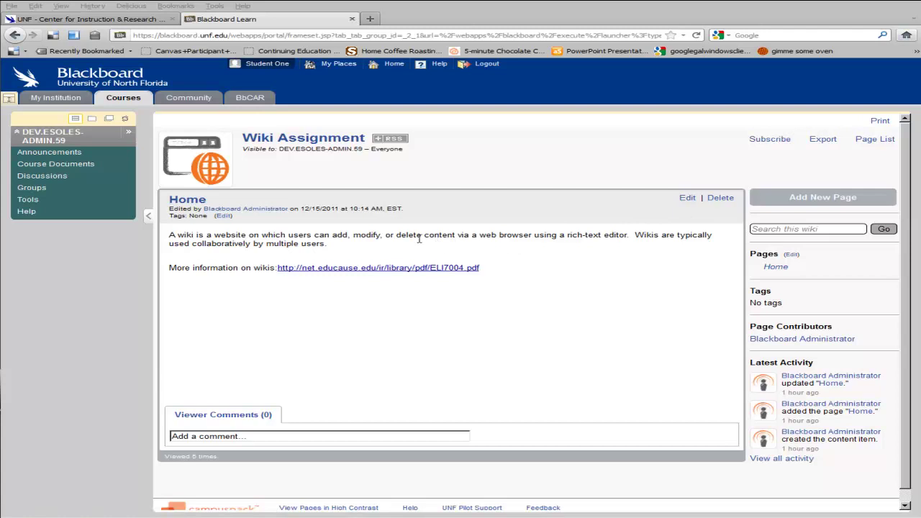
pyautogui.click(687, 199)
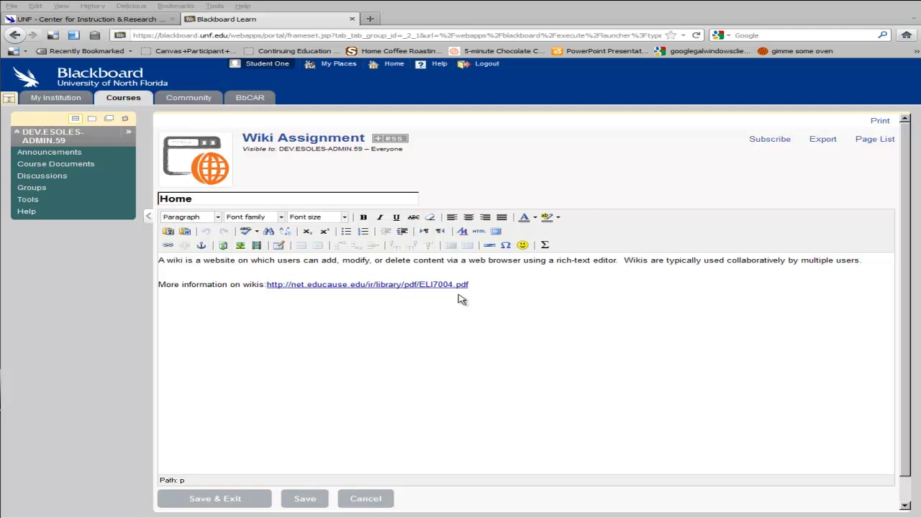
# Add the sentence "This content is added using a rich text editor." after the PDF link
pyautogui.click(508, 285)
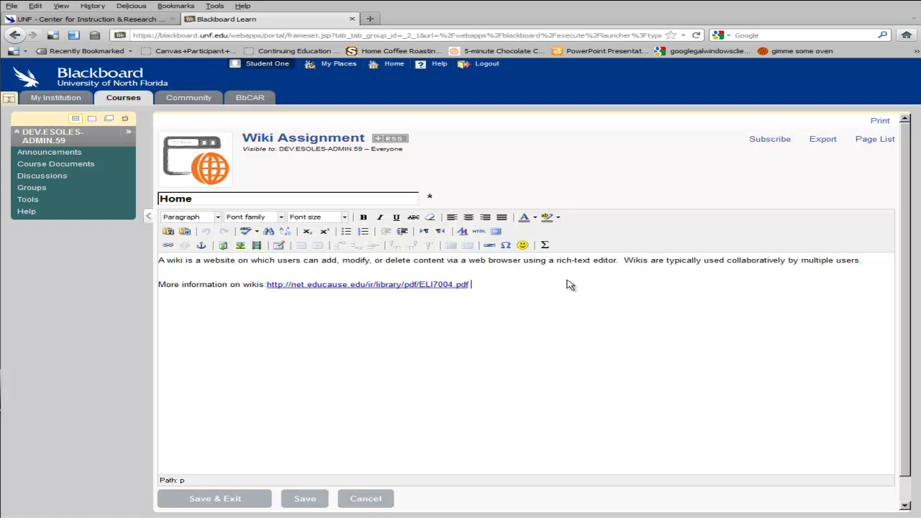
pyautogui.write('This content is added using a rich text editor.')
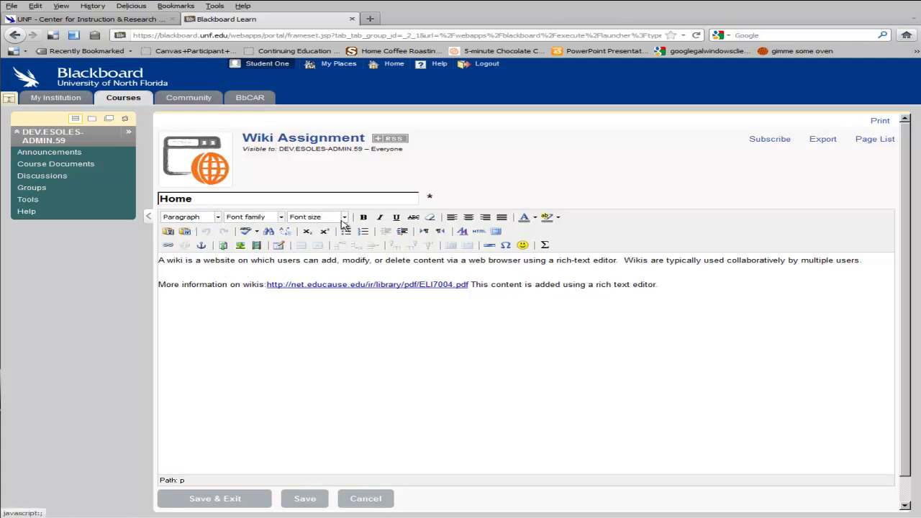
pyautogui.click(217, 219)
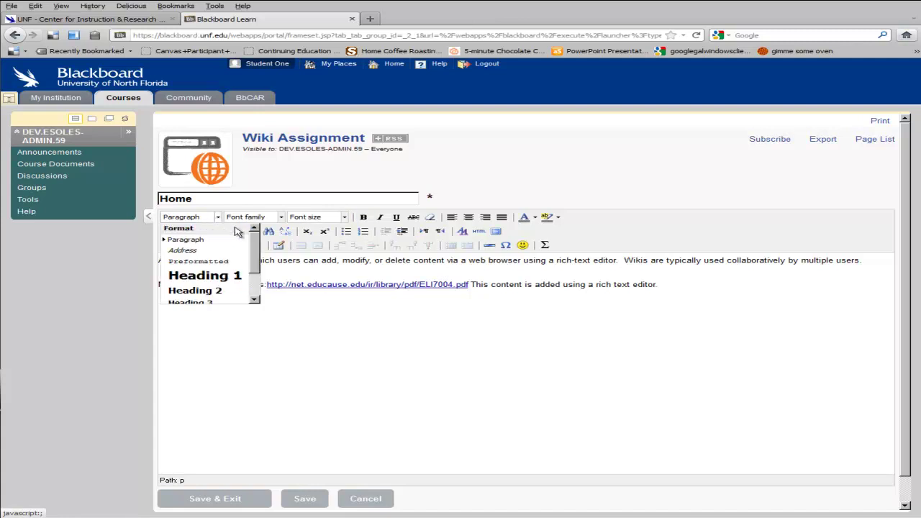
pyautogui.scroll(-2, 253, 253)
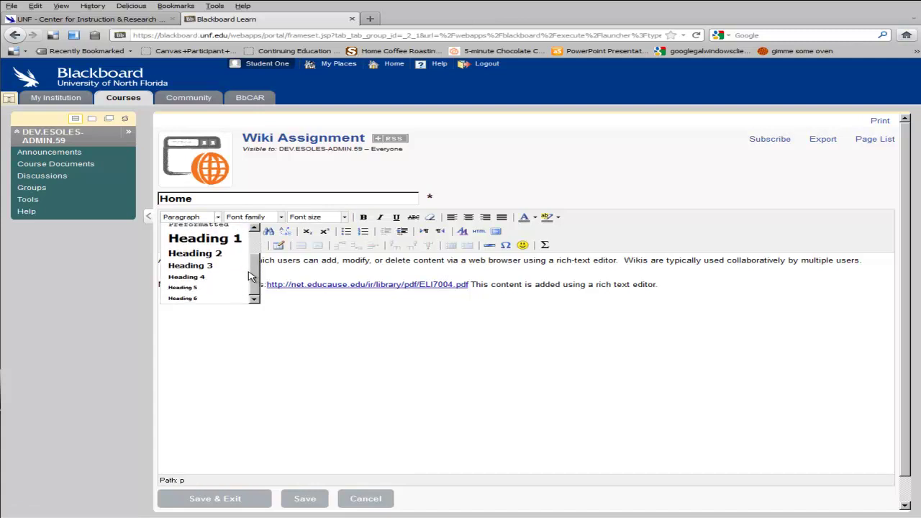
pyautogui.scroll(2, 257, 245)
pyautogui.click(185, 239)
# Add "Wikis" as a Heading 1 above the first paragraph and a "Rich Text Editor" subheading above the sentence following the PDF link
pyautogui.press('Return')
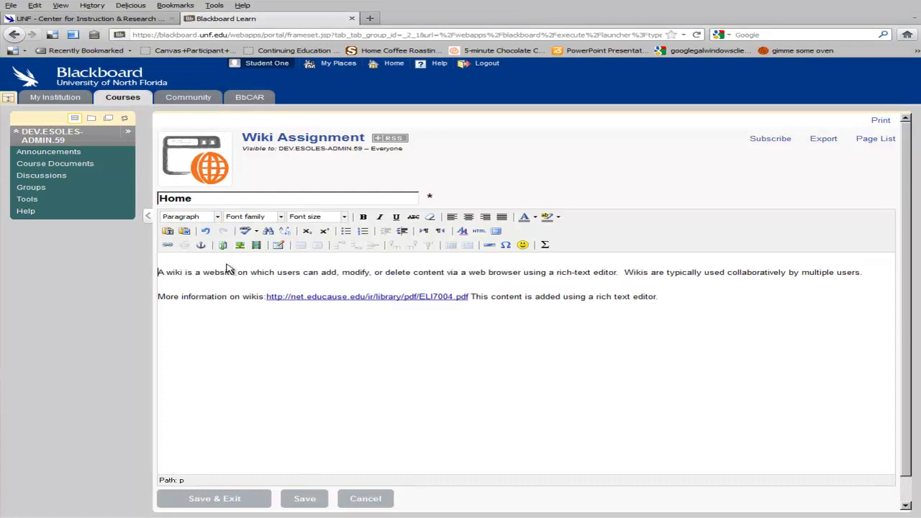
pyautogui.write('Wikis')
pyautogui.moveTo(198, 265); pyautogui.dragTo(157, 263)
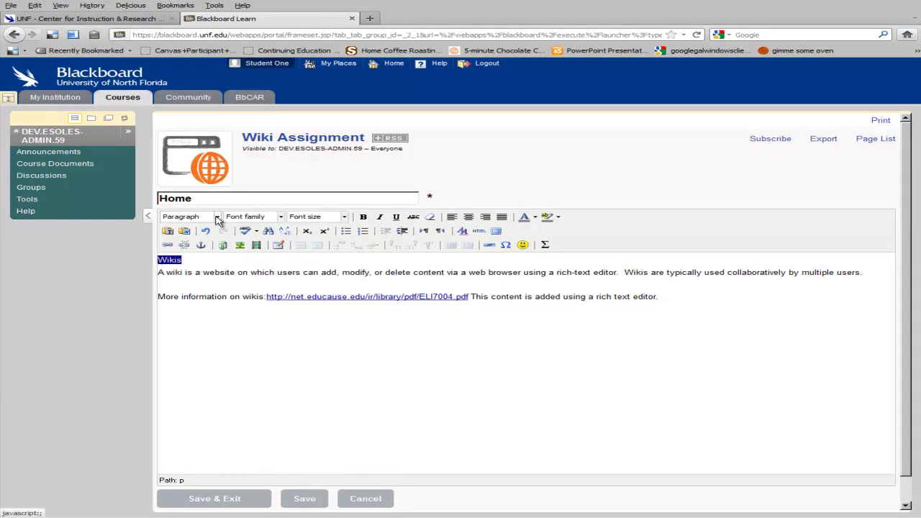
pyautogui.click(217, 216)
pyautogui.click(204, 275)
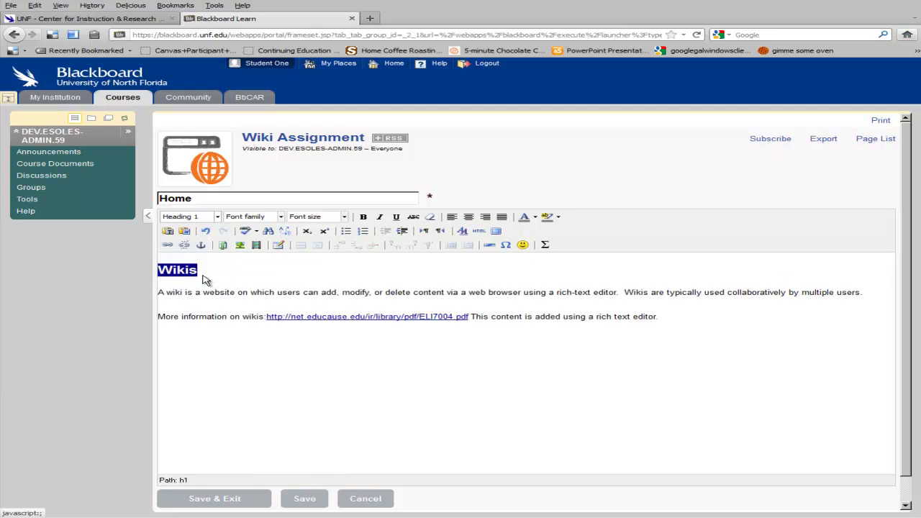
pyautogui.click(690, 321)
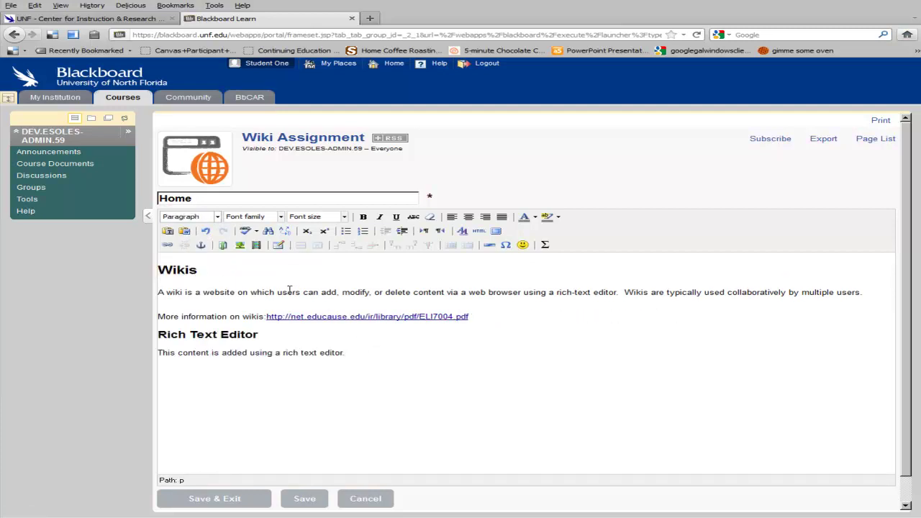
# Set the font of the sentence "This content is added using a rich text editor." to Comic Sans MS
pyautogui.click(281, 217)
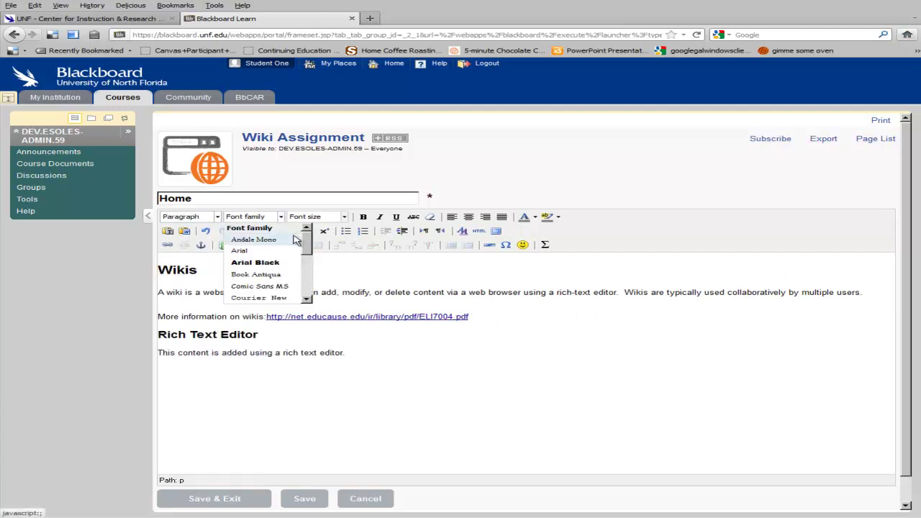
pyautogui.moveTo(307, 242)
pyautogui.mouseDown()
pyautogui.moveTo(307, 284)
pyautogui.moveTo(305, 231)
pyautogui.mouseUp()
pyautogui.click(381, 353)
pyautogui.moveTo(346, 352); pyautogui.dragTo(158, 353)
pyautogui.click(281, 219)
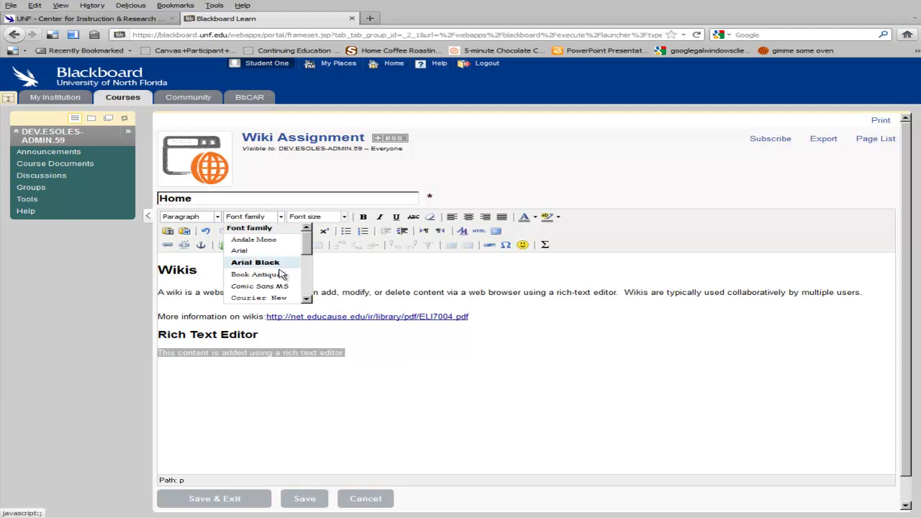
pyautogui.click(283, 289)
pyautogui.click(397, 353)
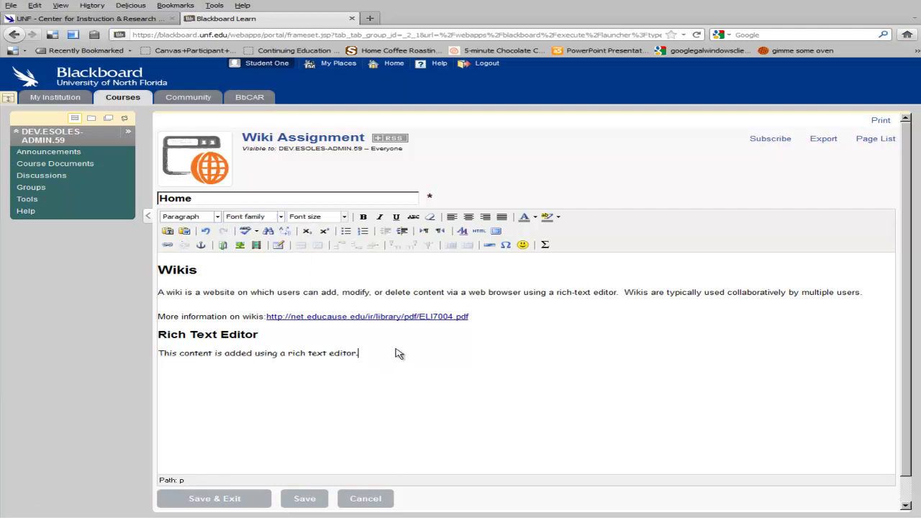
# Add a new line reading "Different font." in Courier New below the last sentence
pyautogui.press('Return')
pyautogui.click(281, 218)
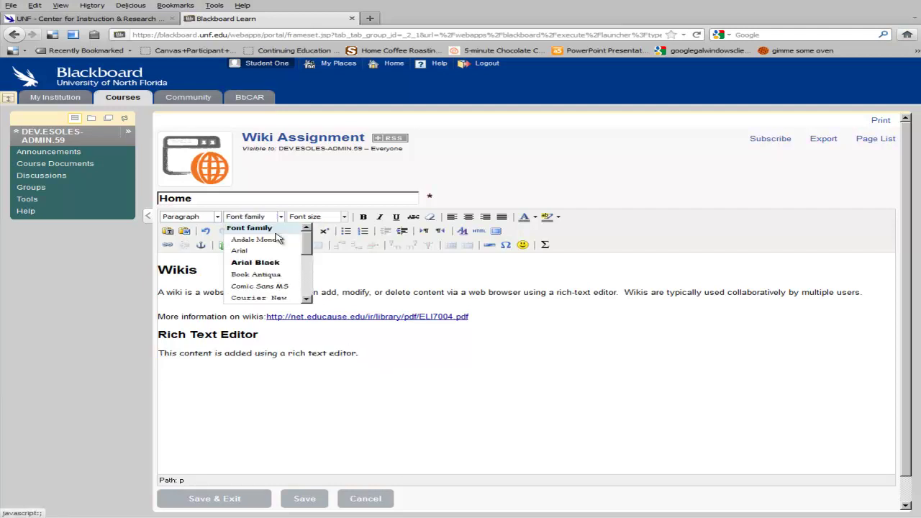
pyautogui.click(261, 297)
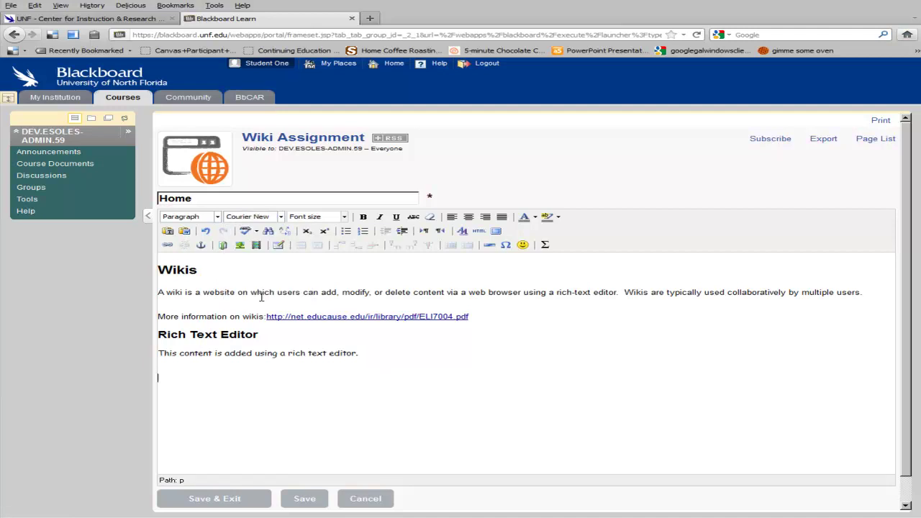
pyautogui.write('Different font.')
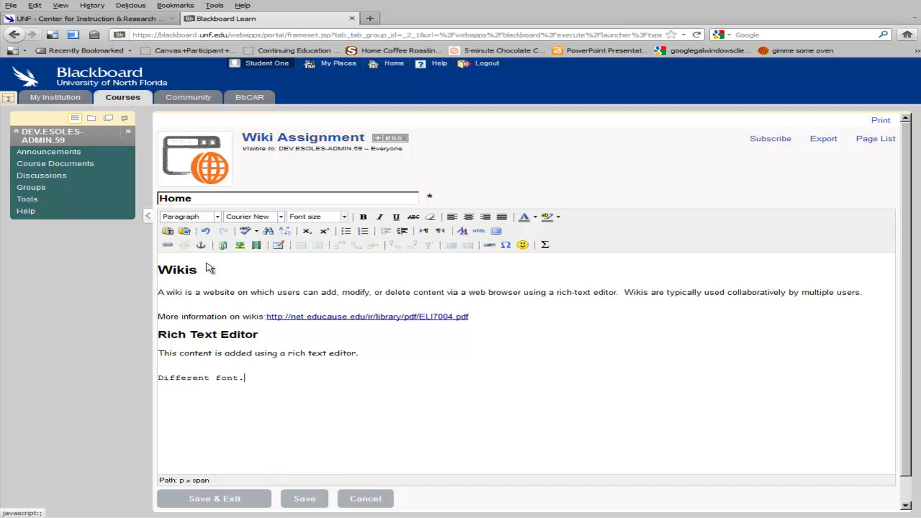
# Set the "Different font." text to font size 4 (14pt)
pyautogui.moveTo(252, 378); pyautogui.dragTo(158, 378)
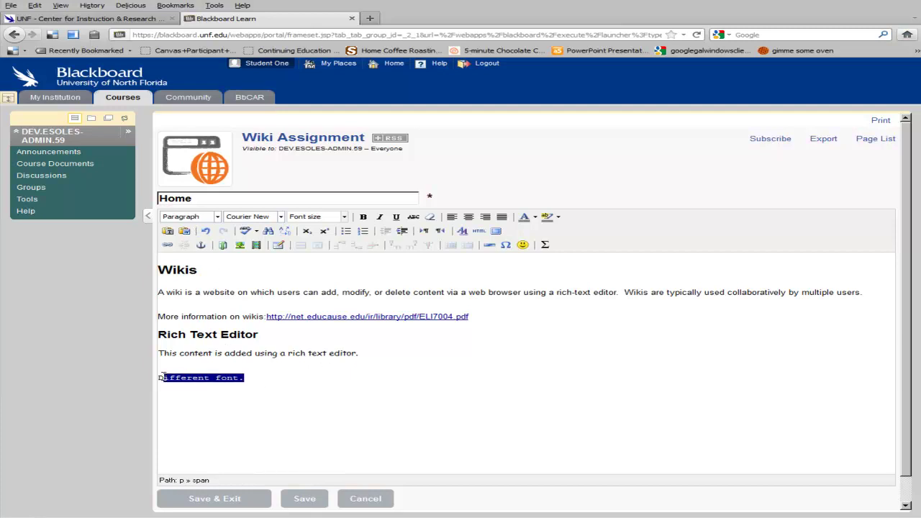
pyautogui.click(344, 217)
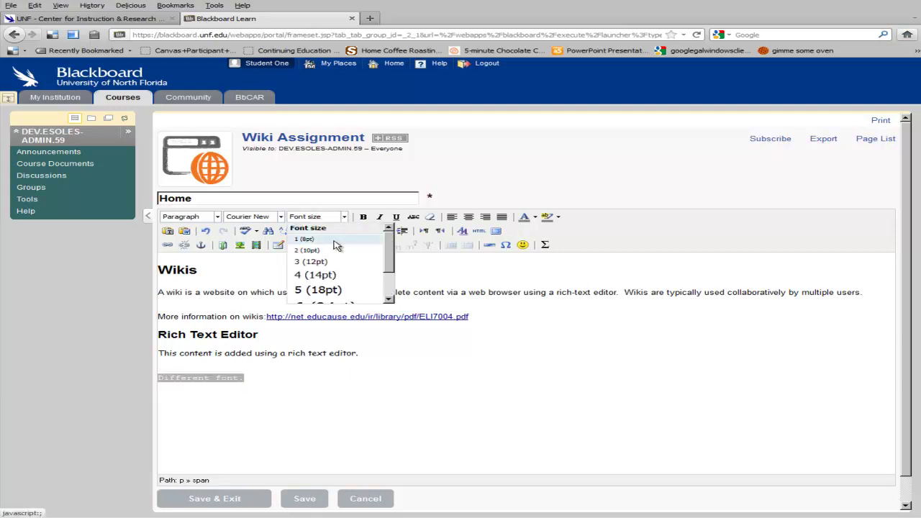
pyautogui.click(314, 276)
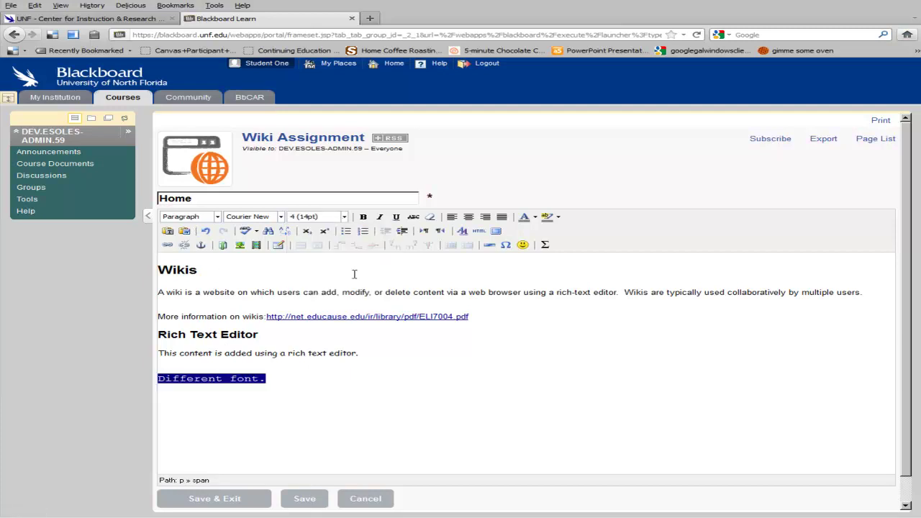
pyautogui.click(326, 384)
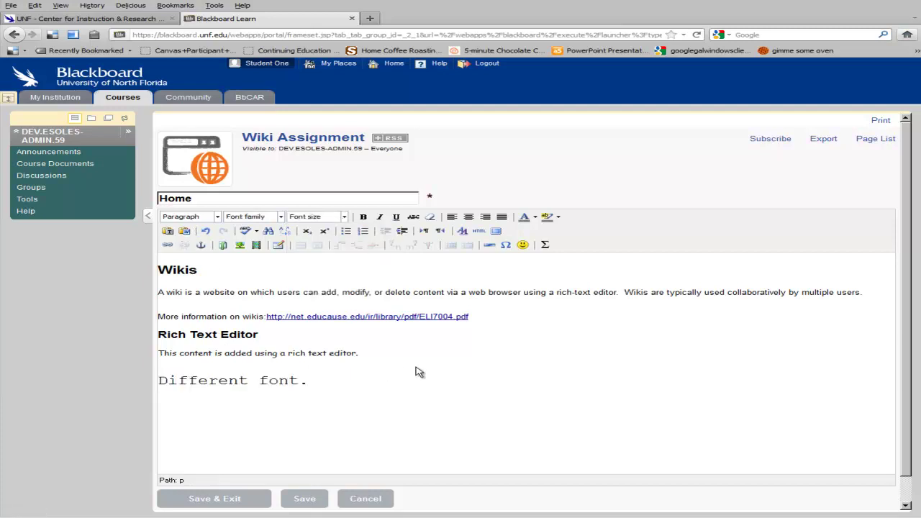
# Remove the font formatting from all the text on the Home page
pyautogui.moveTo(329, 385); pyautogui.dragTo(160, 268)
pyautogui.click(429, 217)
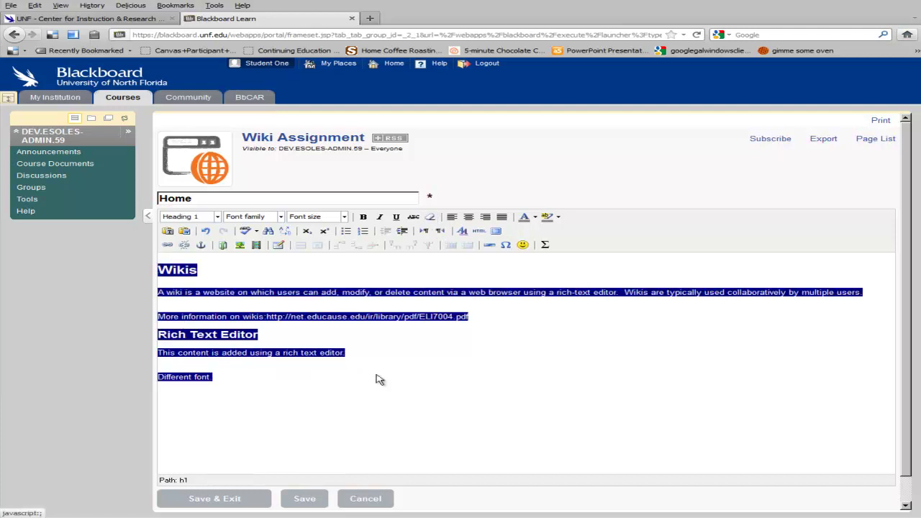
pyautogui.click(306, 387)
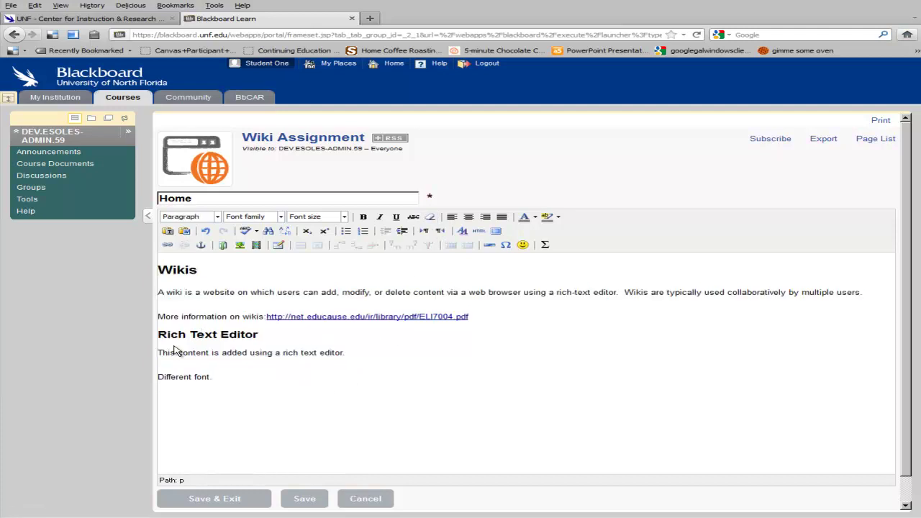
# Change the "Wikis" and "Rich Text Editor" headings to normal Paragraph format
pyautogui.click(193, 269)
pyautogui.click(217, 217)
pyautogui.click(194, 290)
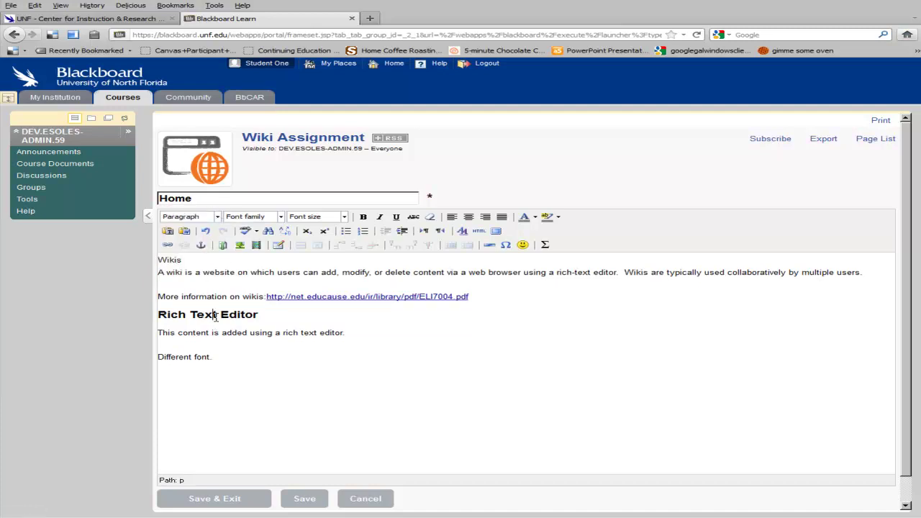
pyautogui.click(217, 217)
pyautogui.click(204, 236)
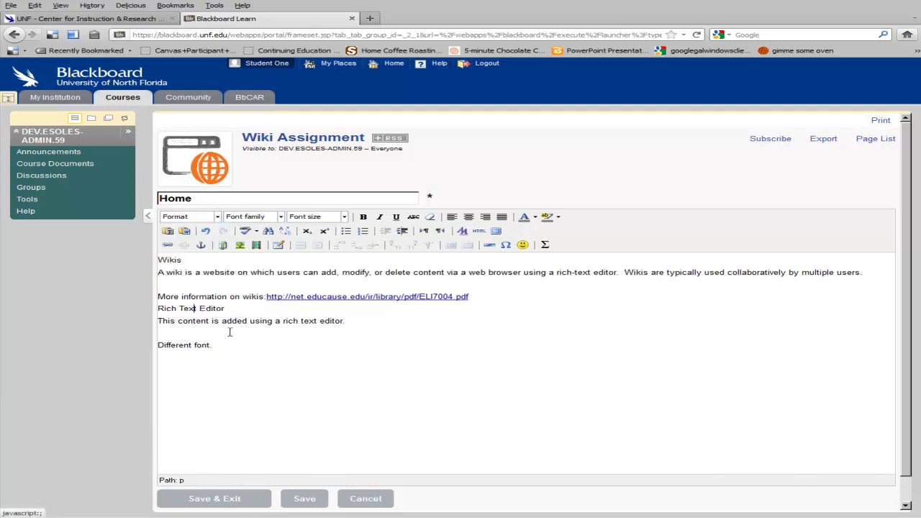
# Emphasize "rich text editor" in italics and "Different font." in bold, with all the page text centred
pyautogui.click(270, 354)
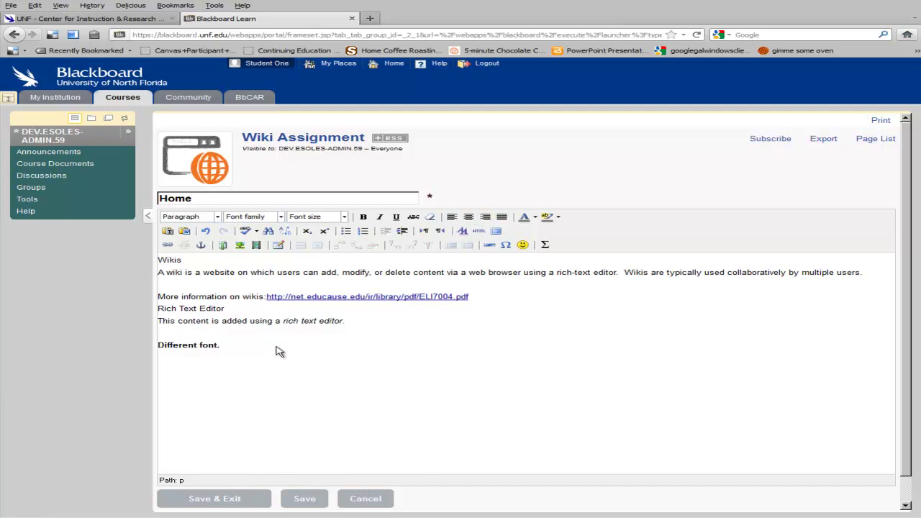
pyautogui.moveTo(260, 353); pyautogui.dragTo(158, 260)
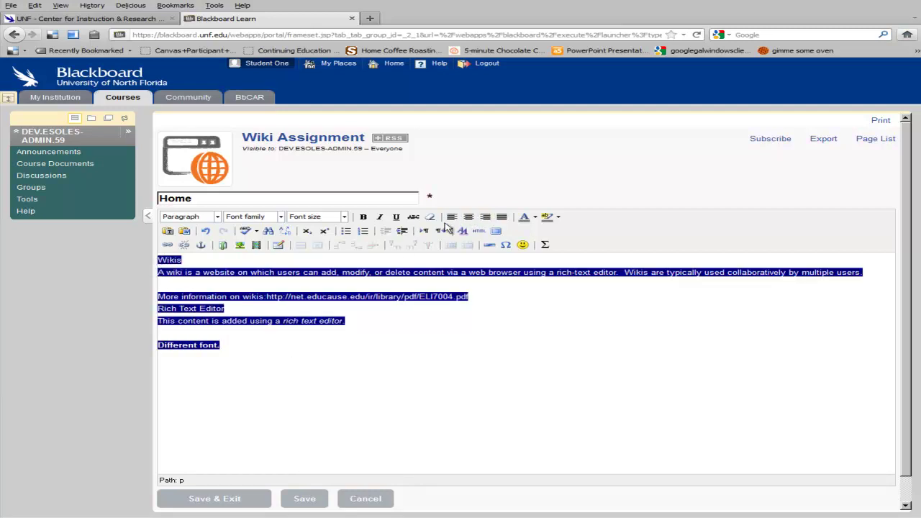
pyautogui.click(467, 221)
# Colour the text from "More information on wikis" through "Different font." dark red
pyautogui.moveTo(561, 352); pyautogui.dragTo(365, 304)
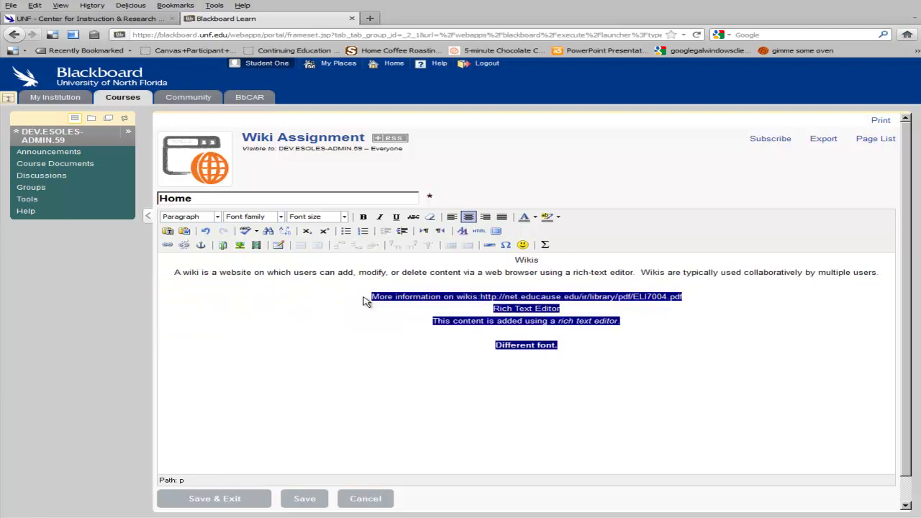
pyautogui.click(535, 219)
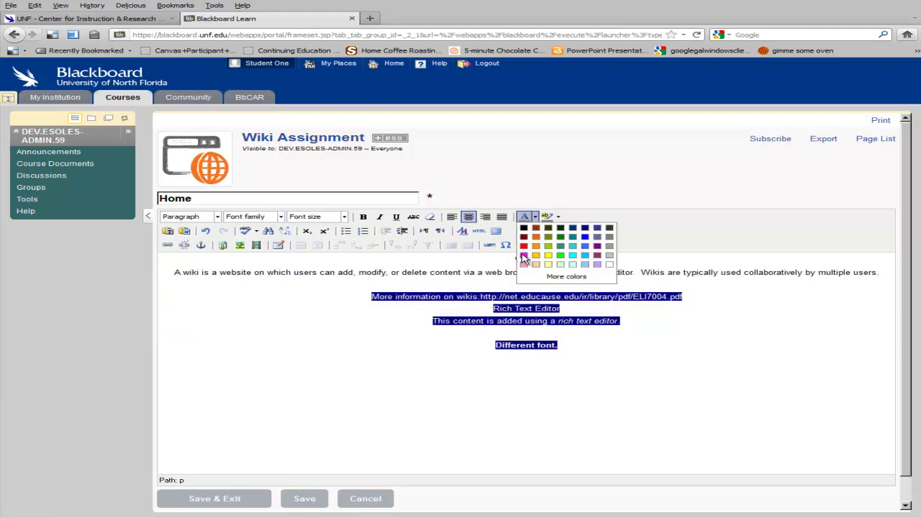
pyautogui.click(522, 255)
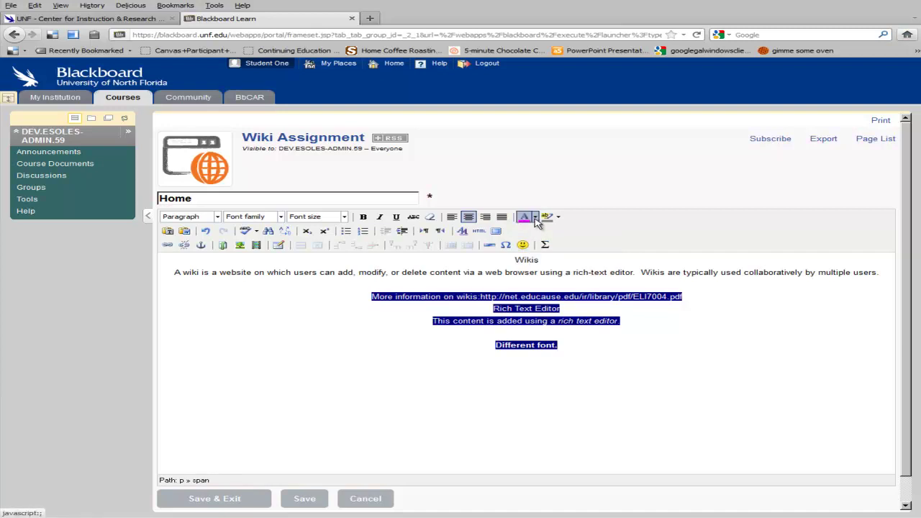
pyautogui.click(536, 217)
pyautogui.click(524, 237)
pyautogui.click(597, 353)
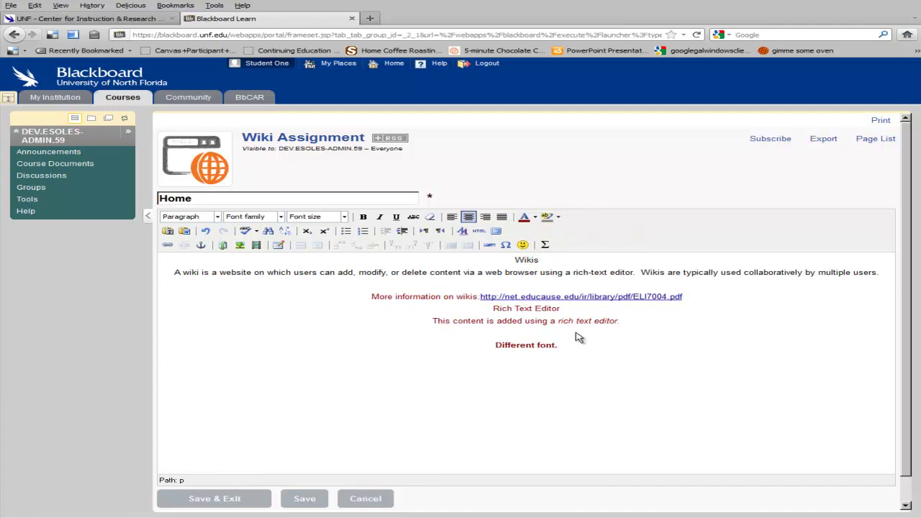
# Highlight the "Different font." line in golden yellow
pyautogui.moveTo(578, 343); pyautogui.dragTo(443, 349)
pyautogui.click(558, 218)
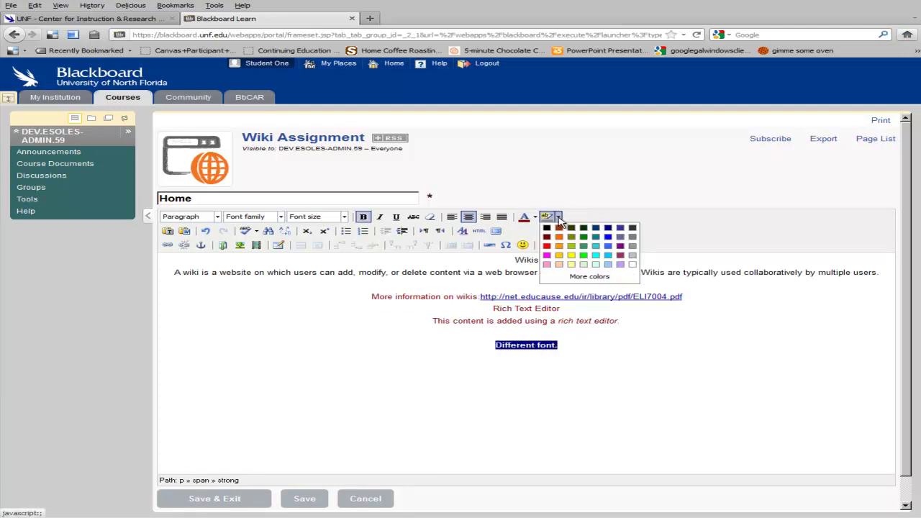
pyautogui.click(559, 256)
pyautogui.click(616, 347)
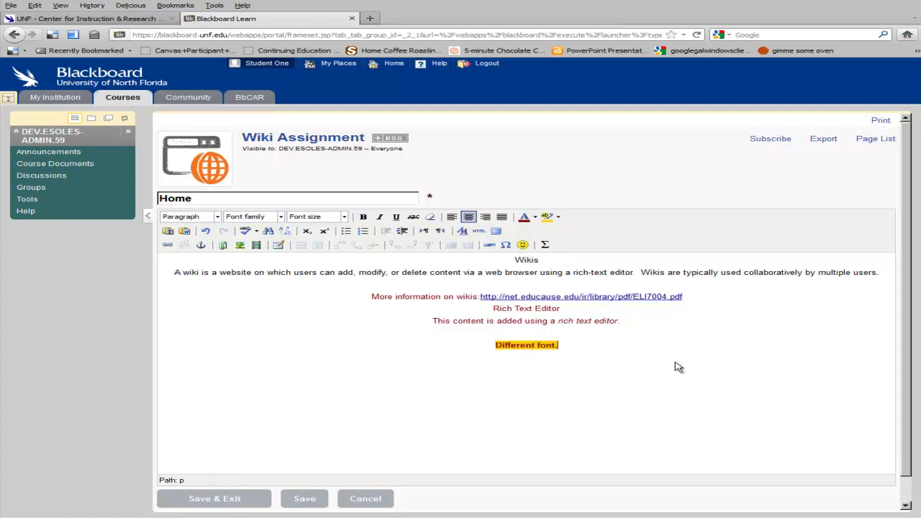
# Insert the numbered list of editor tools below "Different font." with Paste from Word, and undo and redo the insertion once
pyautogui.click(185, 232)
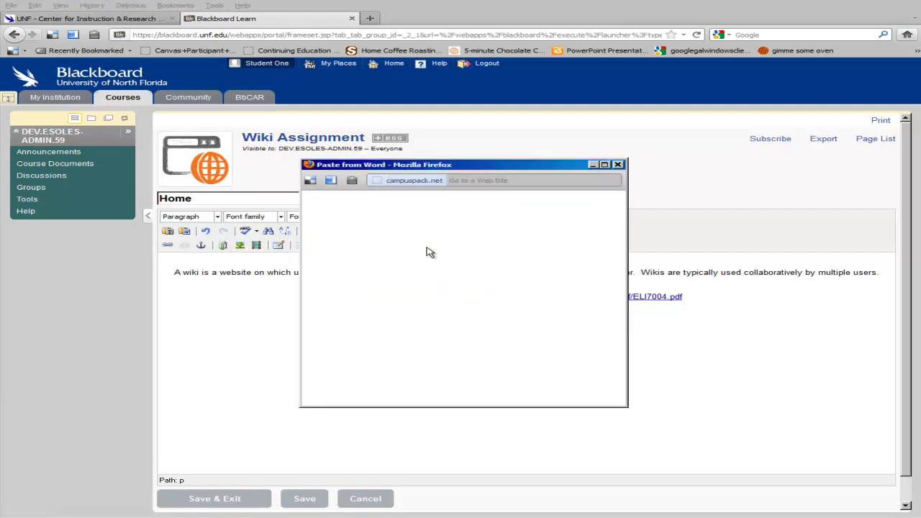
pyautogui.hotkey('ctrl', 'v')
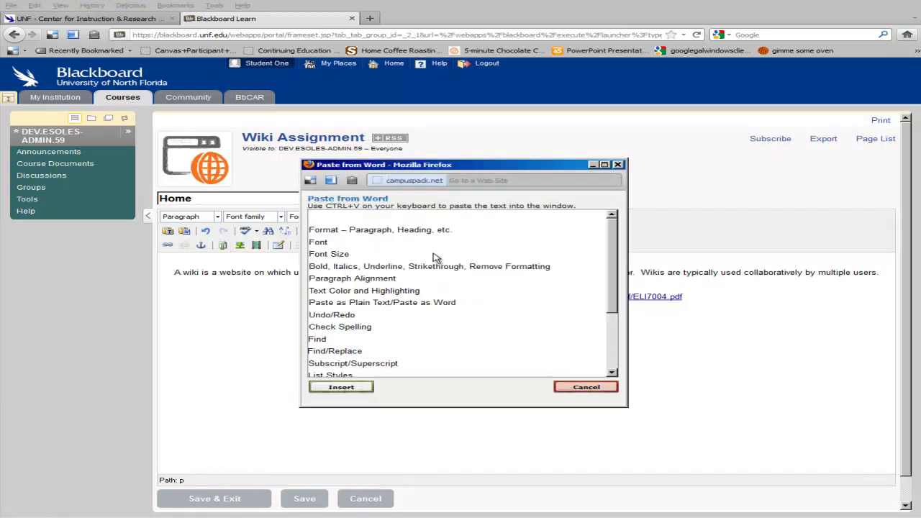
pyautogui.click(353, 387)
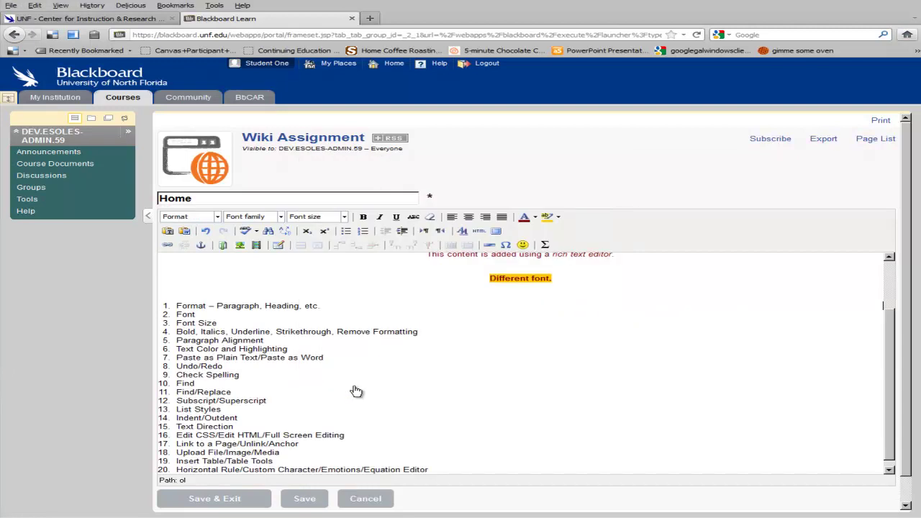
pyautogui.scroll(2, 364, 391)
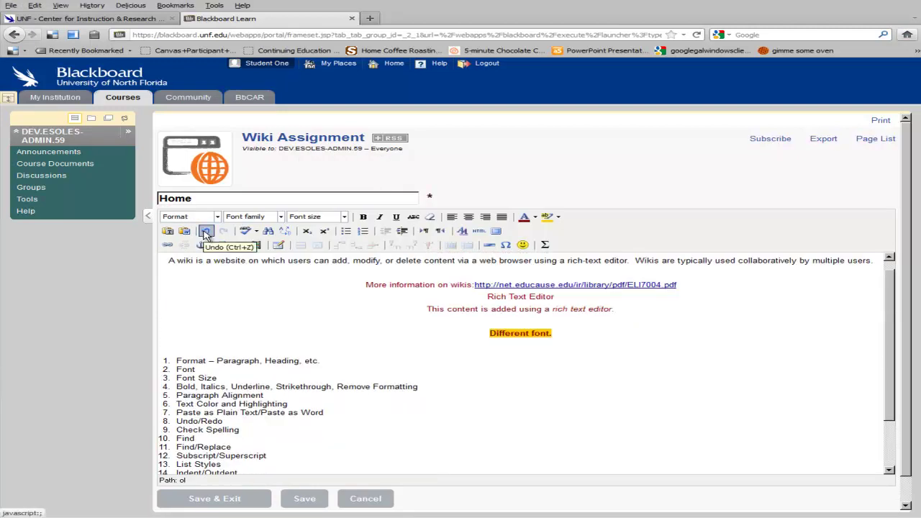
pyautogui.click(207, 232)
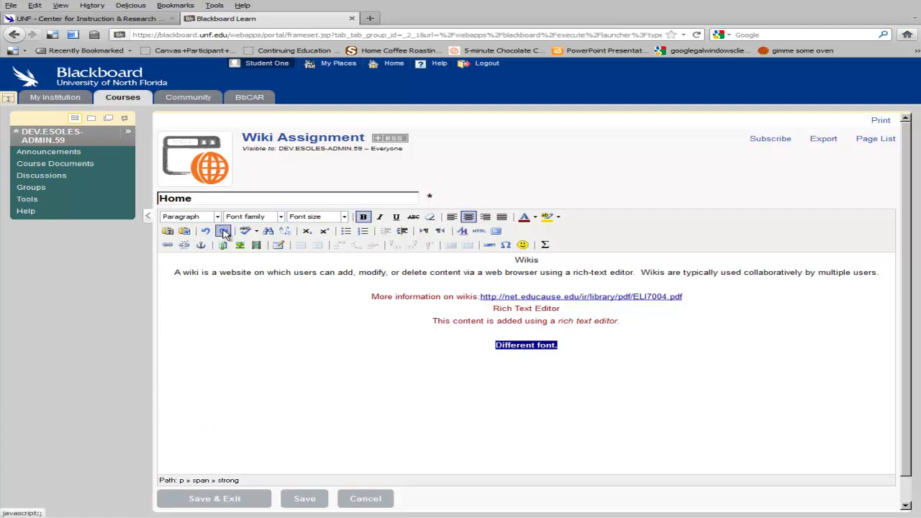
pyautogui.click(224, 231)
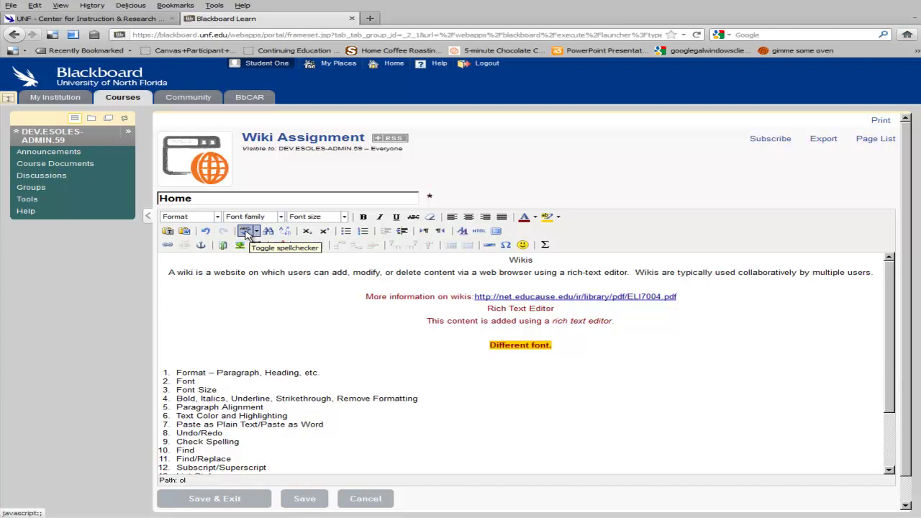
# Turn on the spellchecker for the page and bring up the Find and Replace dialogs, cancelling each without a search
pyautogui.click(246, 232)
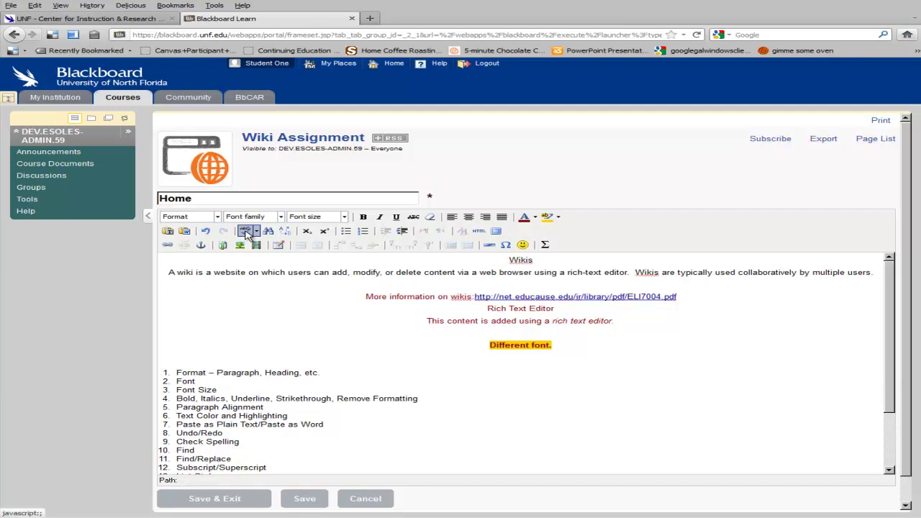
pyautogui.click(268, 231)
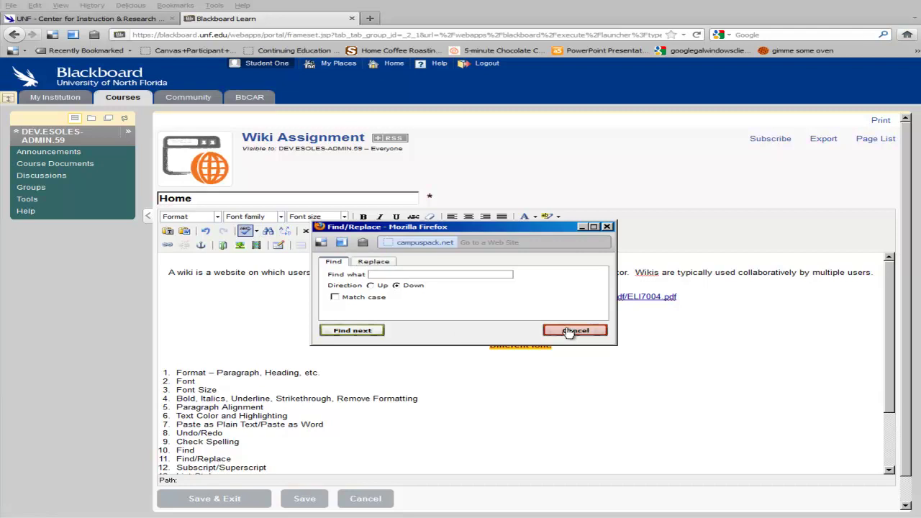
pyautogui.click(569, 332)
pyautogui.click(285, 232)
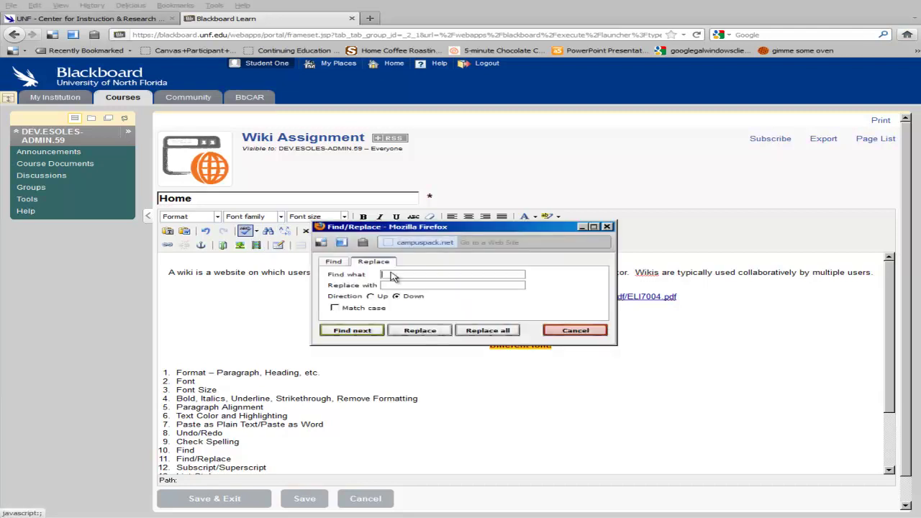
pyautogui.click(576, 333)
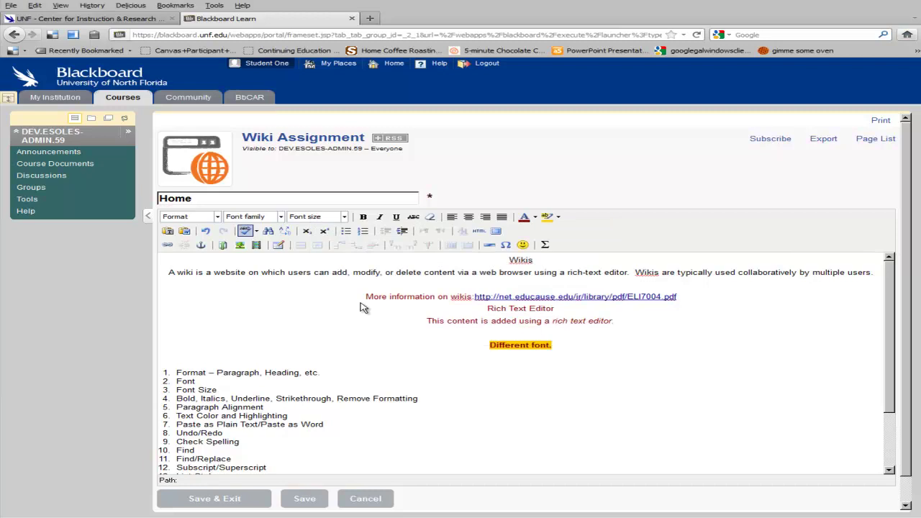
# Indent the whole numbered list of editor tools by one level and undo the indent
pyautogui.click(308, 232)
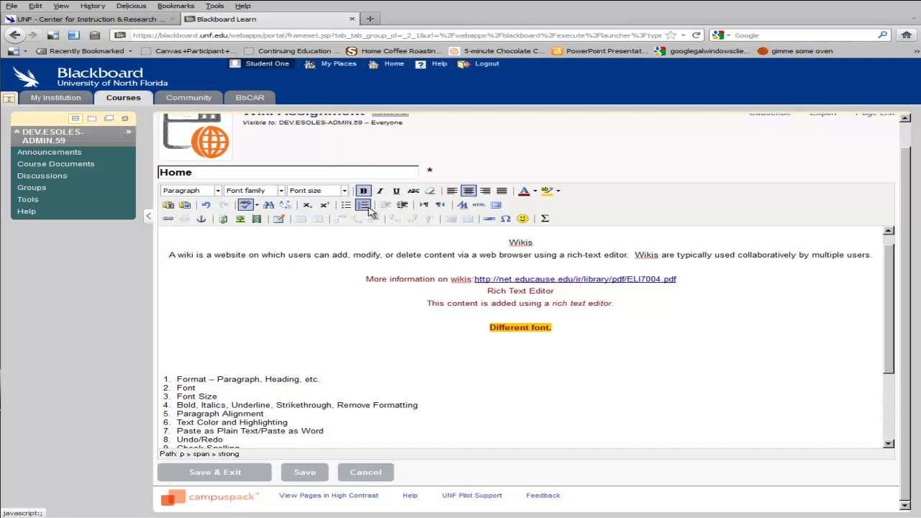
pyautogui.scroll(-3, 343, 385)
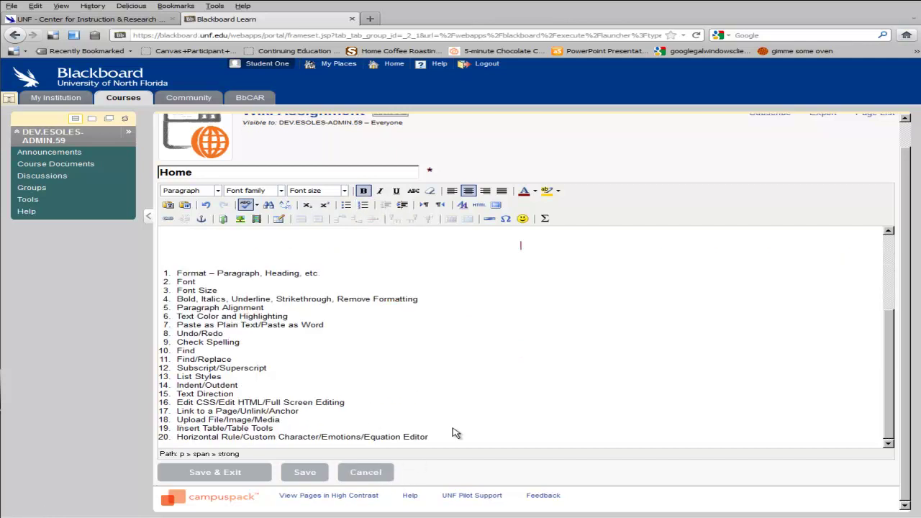
pyautogui.moveTo(443, 438); pyautogui.dragTo(171, 266)
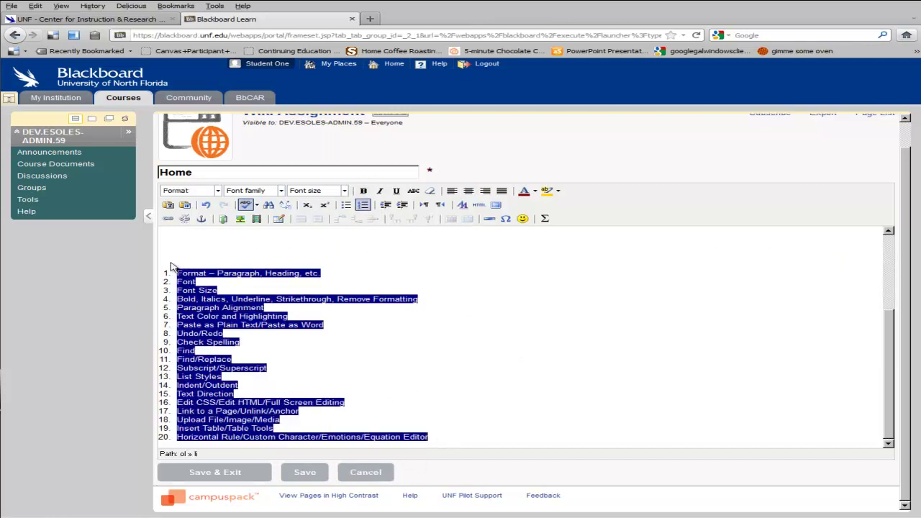
pyautogui.click(403, 206)
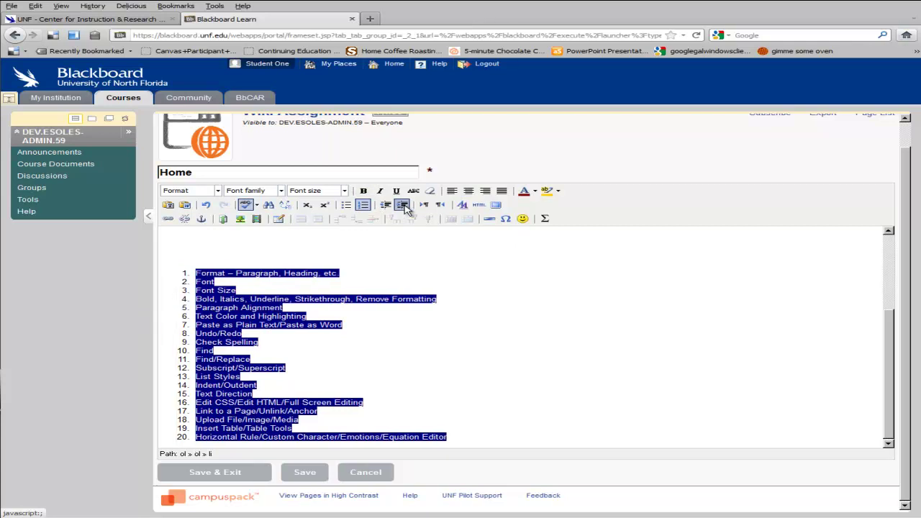
pyautogui.hotkey('ctrl', 'z')
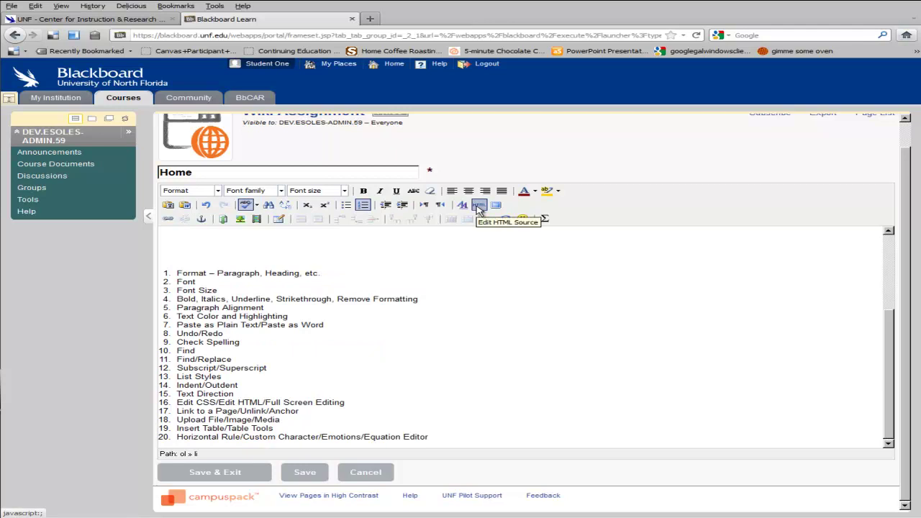
# Make the "Font Size" list item bold by adding <b> tags around it in the HTML source
pyautogui.click(478, 207)
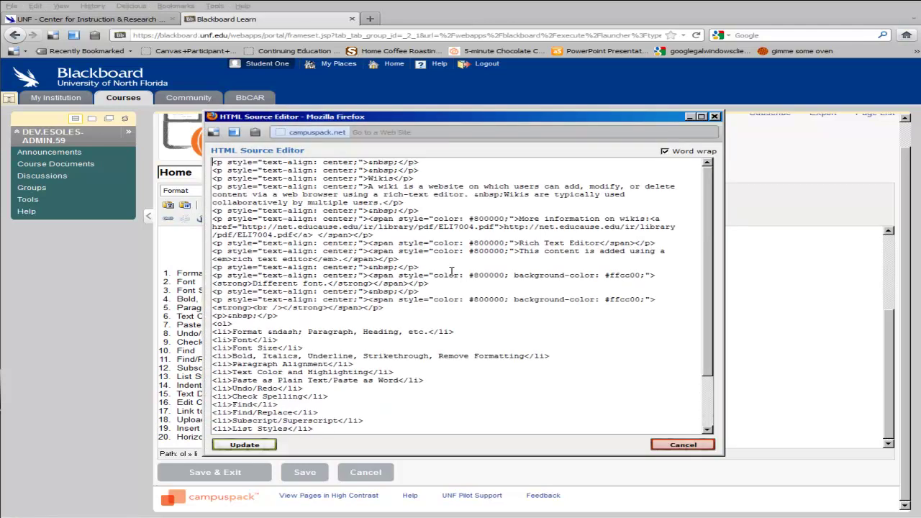
pyautogui.write('<b>')
pyautogui.write('</b></')
pyautogui.click(244, 445)
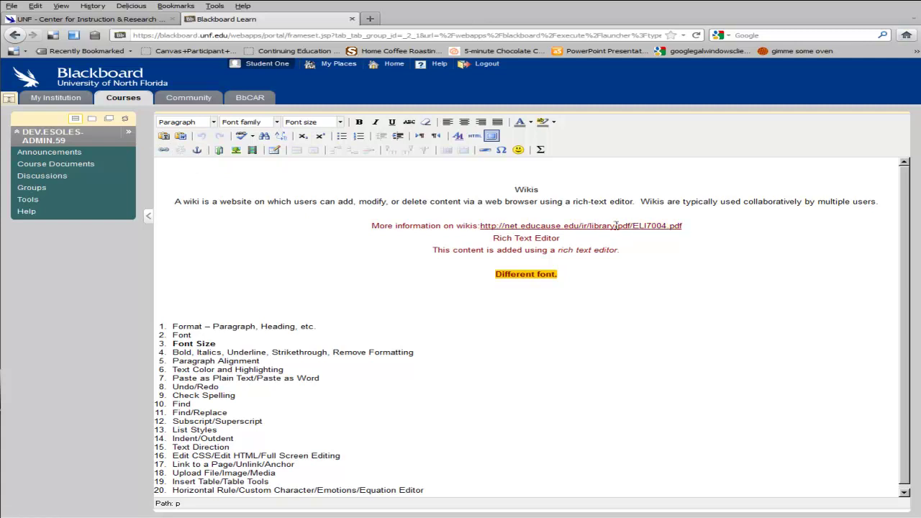
pyautogui.write('http://www.google.com')
pyautogui.moveTo(580, 301); pyautogui.dragTo(472, 306)
pyautogui.click(165, 151)
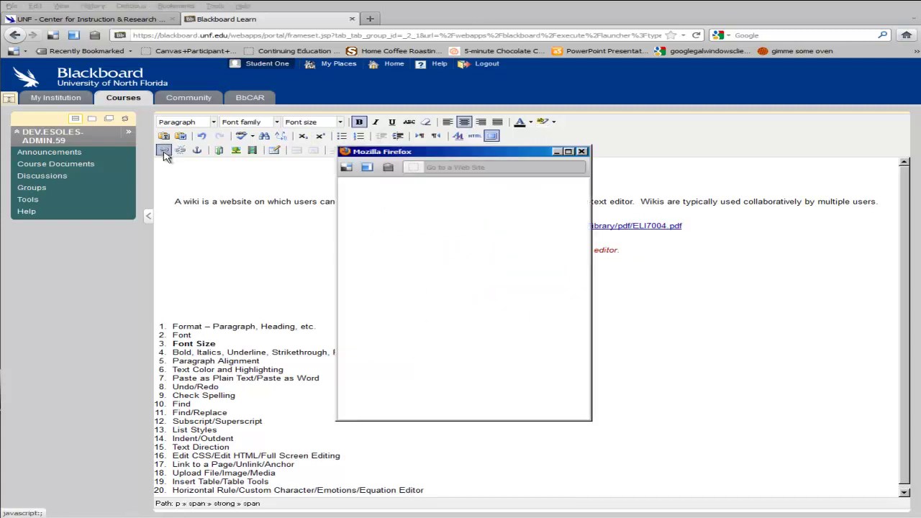
pyautogui.click(404, 229)
pyautogui.write('www.goog')
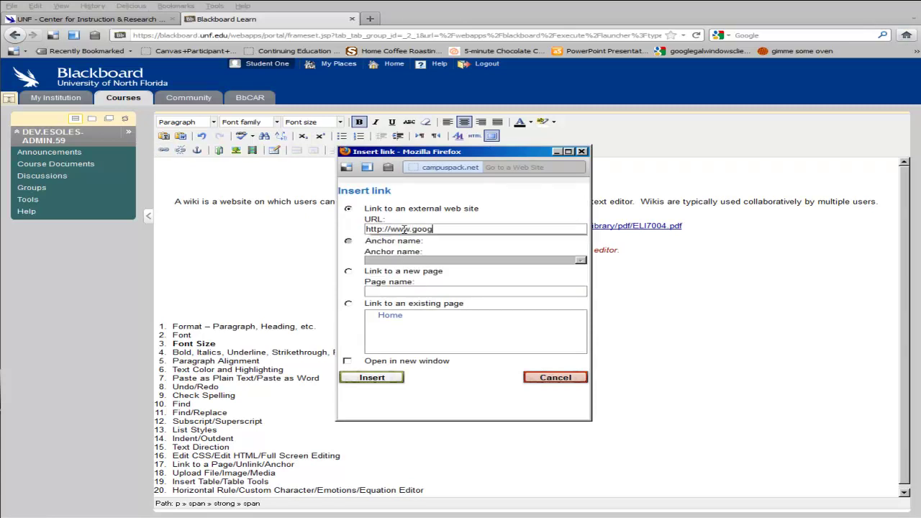
pyautogui.write('le.com')
pyautogui.click(367, 380)
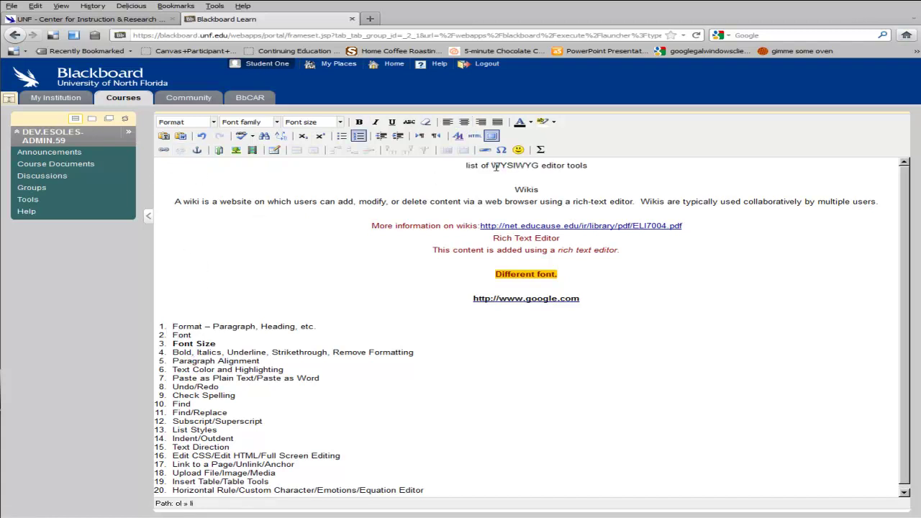
# Insert an anchor named "list" before the first list item and link the "list of WYSIWYG editor tools" line to it
pyautogui.click(197, 151)
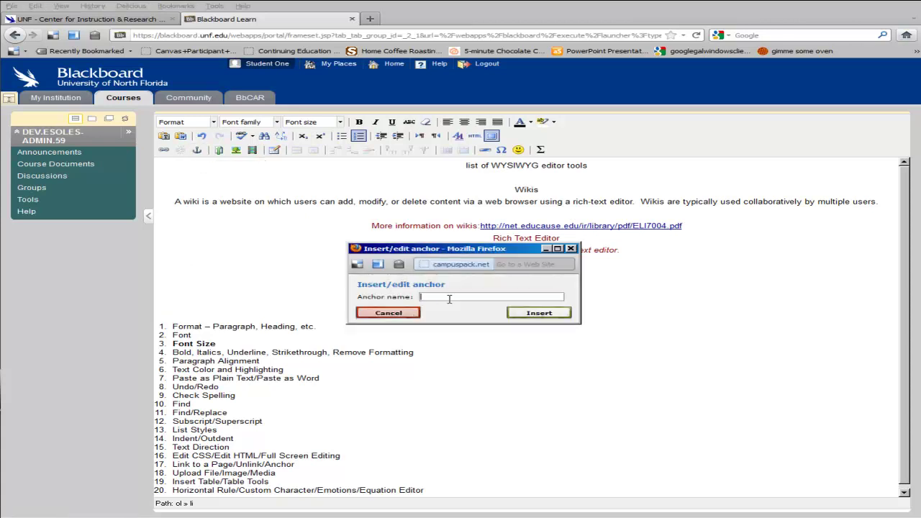
pyautogui.click(537, 315)
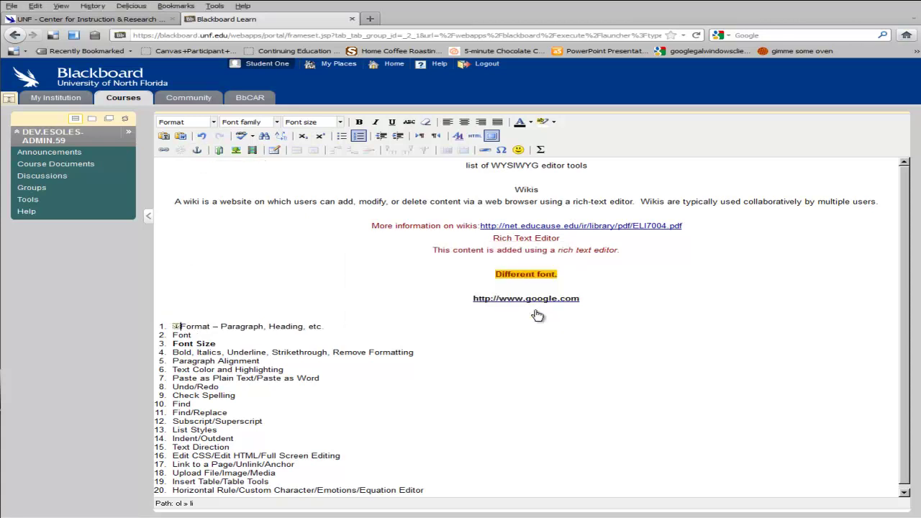
pyautogui.click(467, 165)
pyautogui.moveTo(468, 165); pyautogui.dragTo(589, 166)
pyautogui.click(165, 150)
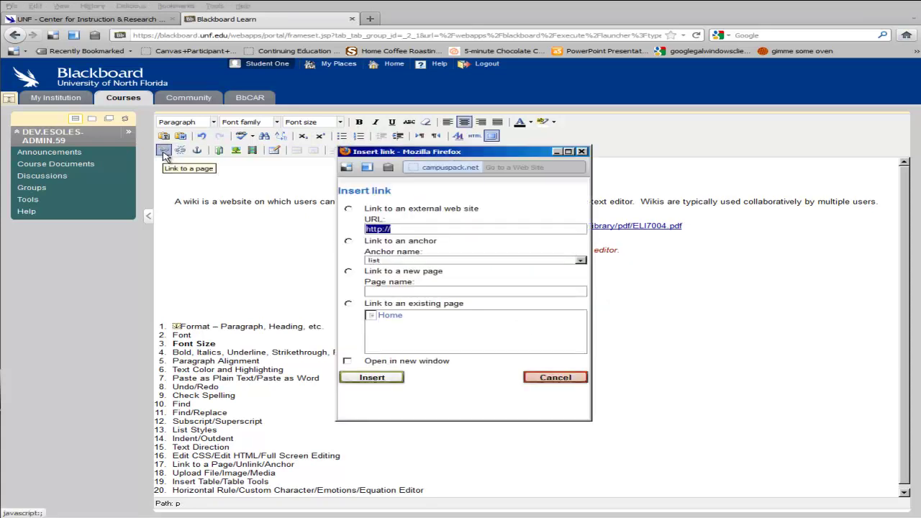
pyautogui.click(349, 242)
pyautogui.click(370, 379)
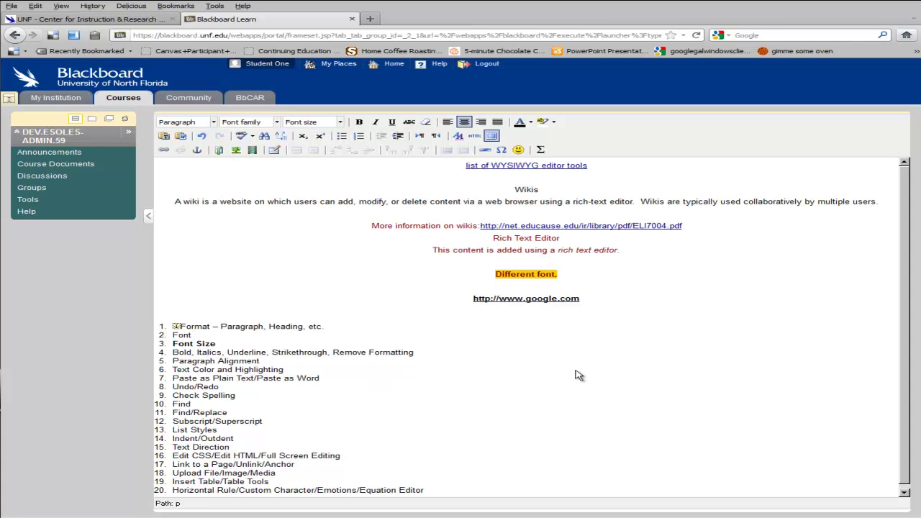
# Upload the Desktop file "Blackboard_Collaborate_300dpi logo small.ashx.jpg" as a link below the numbered list and start a new line after it
pyautogui.scroll(-1, 580, 375)
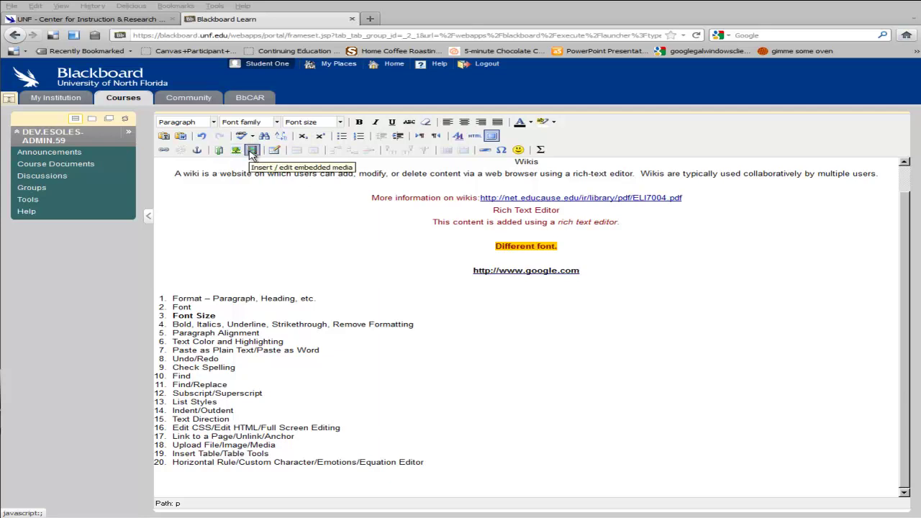
pyautogui.click(218, 151)
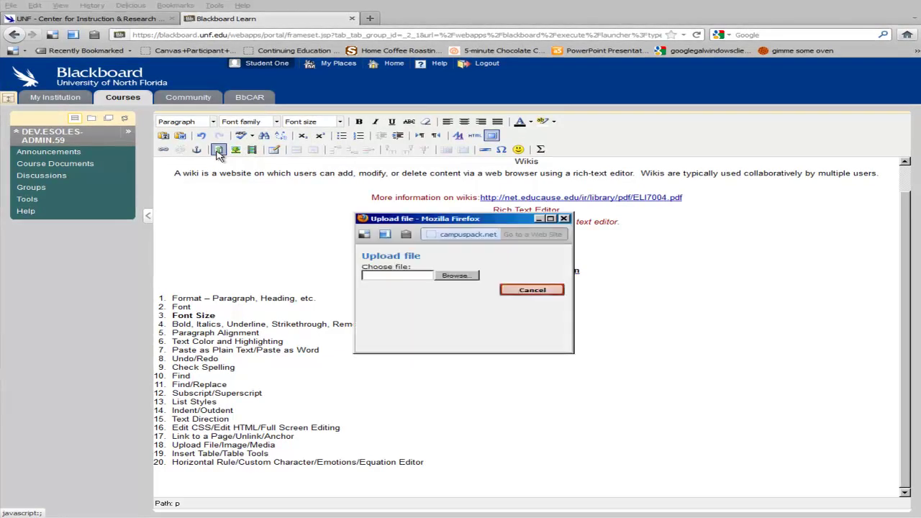
pyautogui.click(459, 277)
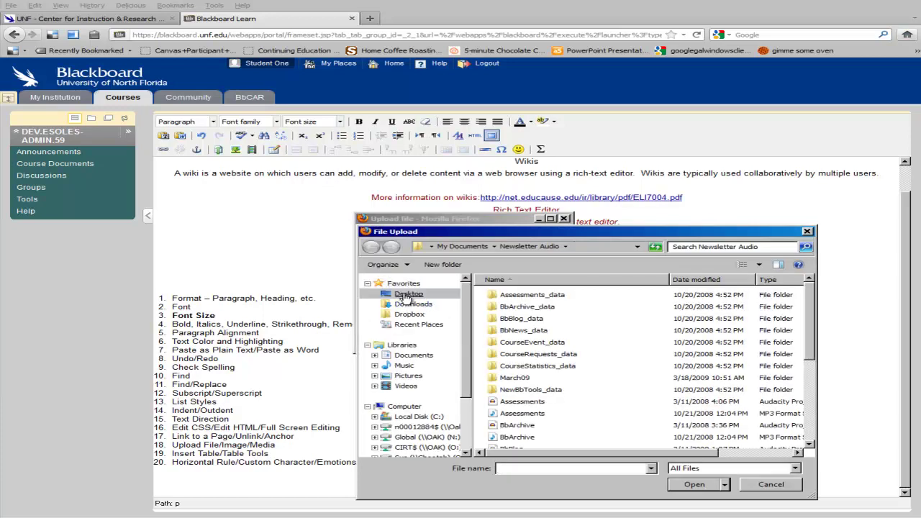
pyautogui.click(408, 294)
pyautogui.moveTo(811, 296); pyautogui.dragTo(811, 351)
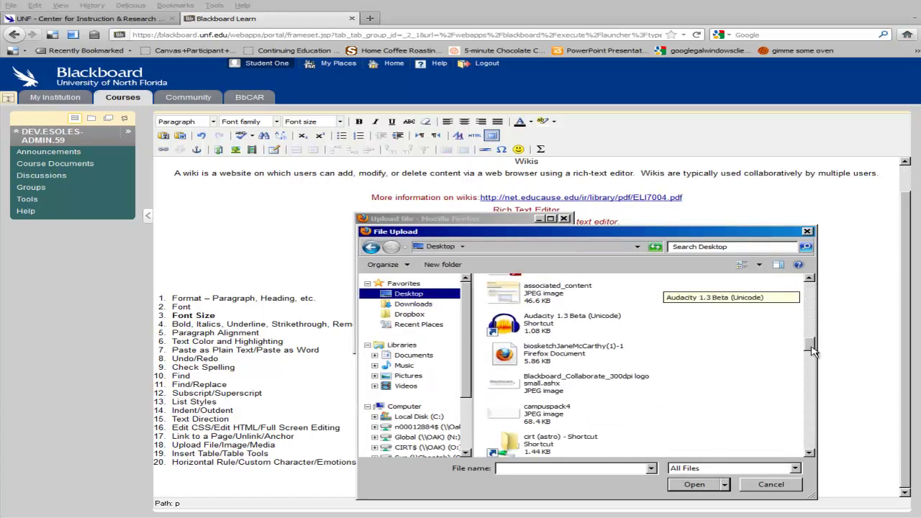
pyautogui.click(552, 391)
pyautogui.doubleClick(553, 391)
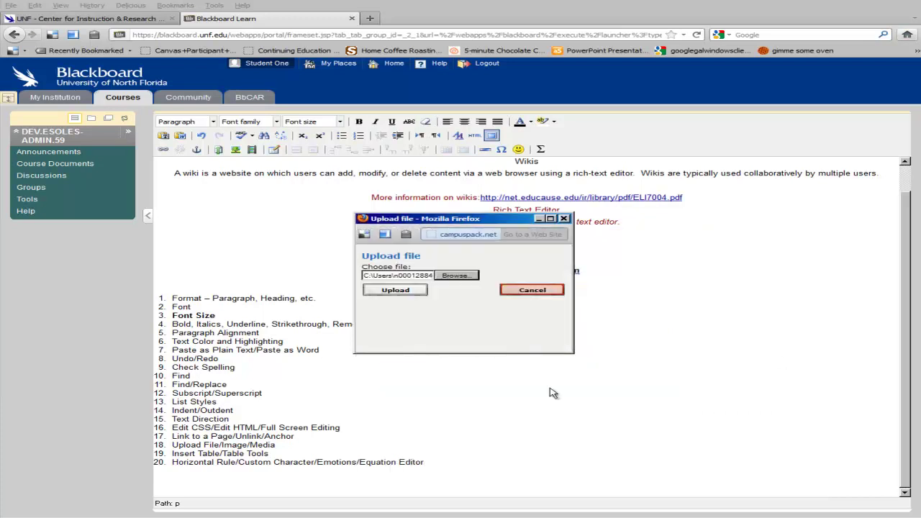
pyautogui.click(405, 291)
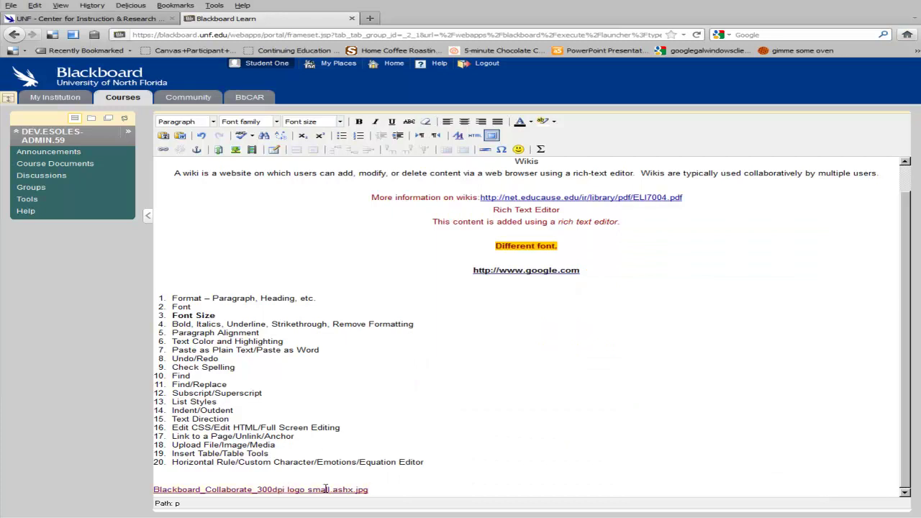
pyautogui.click(405, 488)
pyautogui.press('Return')
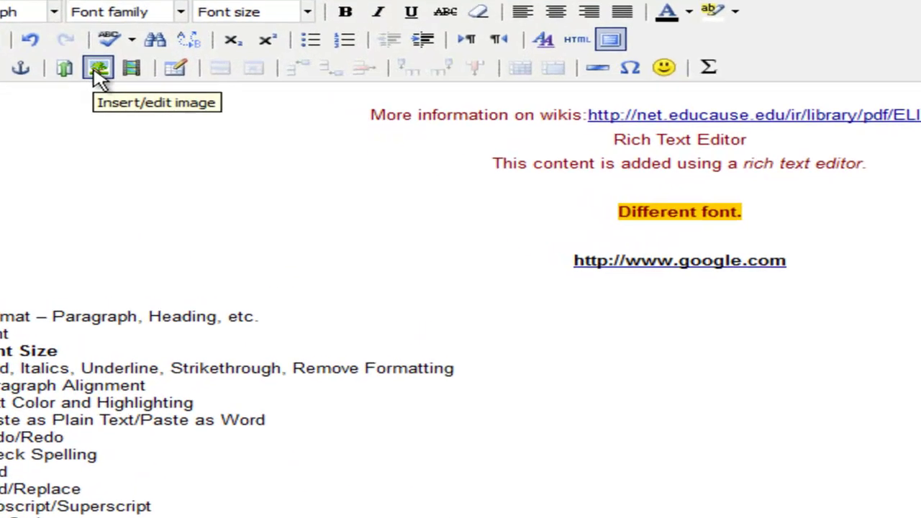
# Upload an image of the Rubrics page from the Desktop and insert it below the Blackboard Collaborate file link
pyautogui.click(99, 69)
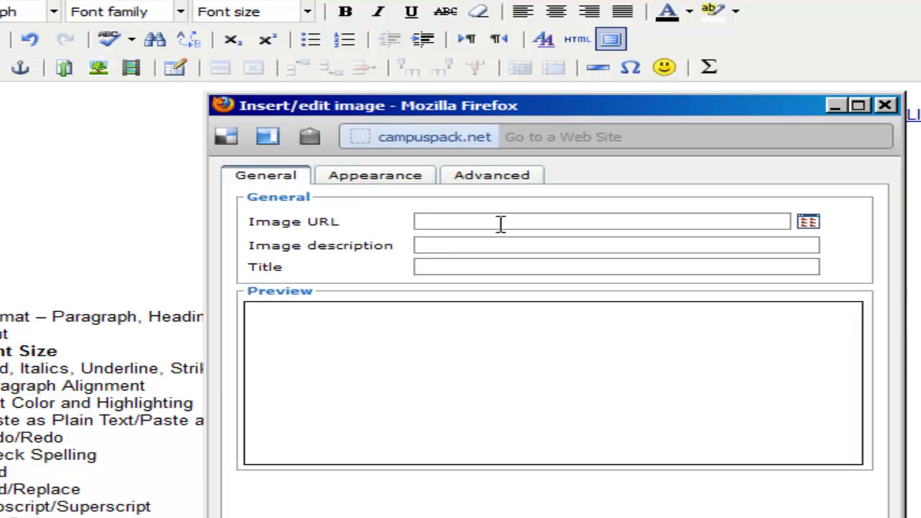
pyautogui.click(808, 224)
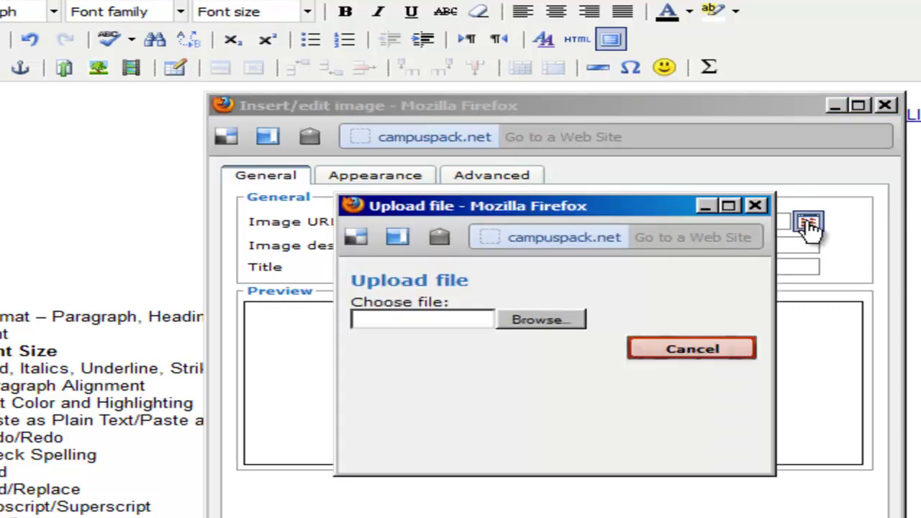
pyautogui.click(541, 321)
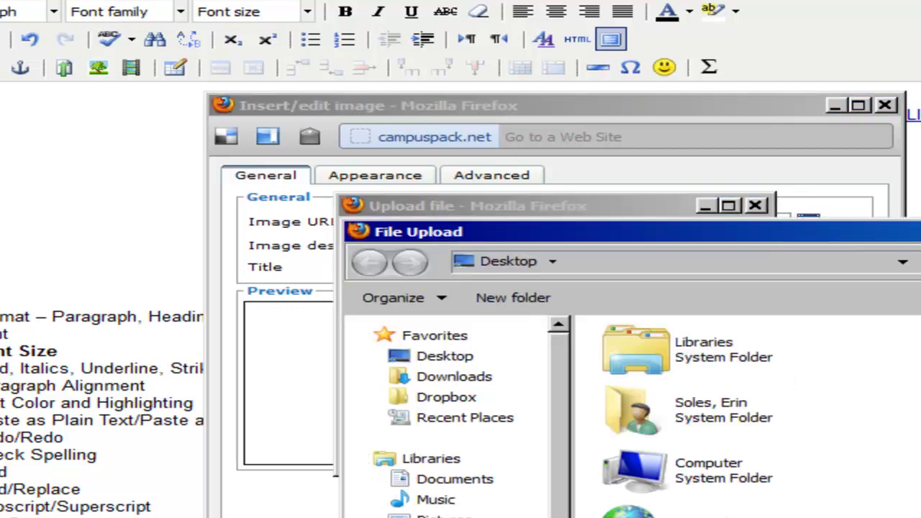
pyautogui.scroll(-10, 720, 417)
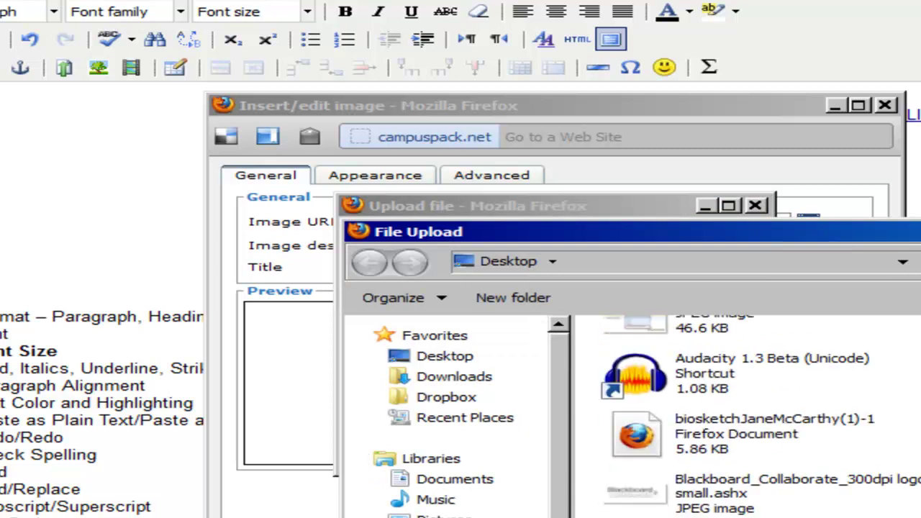
pyautogui.scroll(-1, 720, 418)
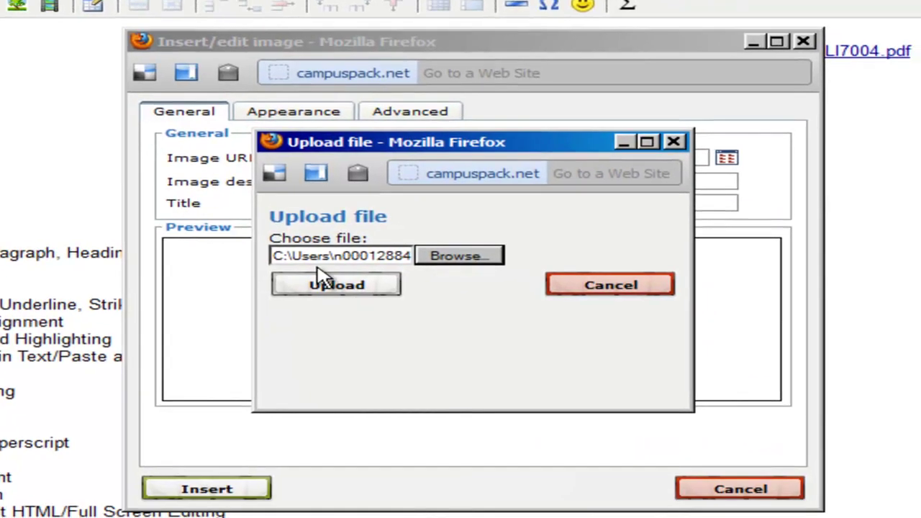
pyautogui.click(416, 347)
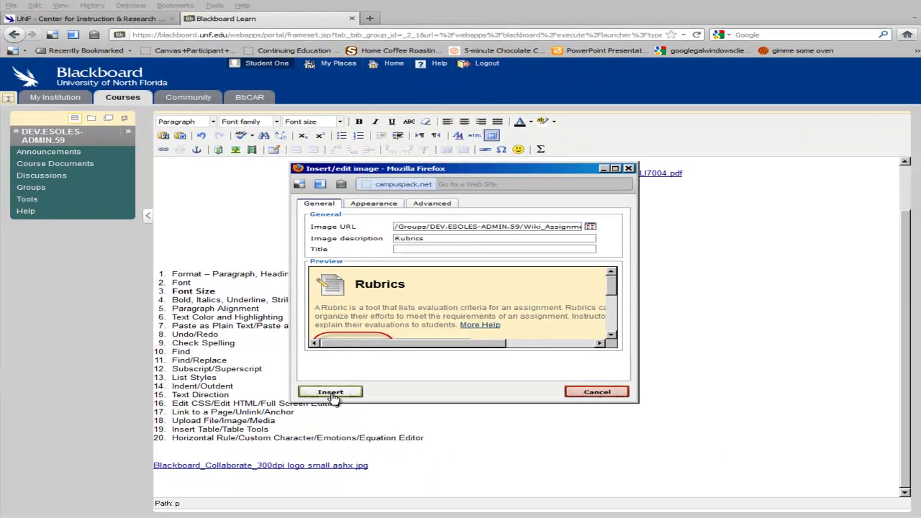
pyautogui.click(330, 393)
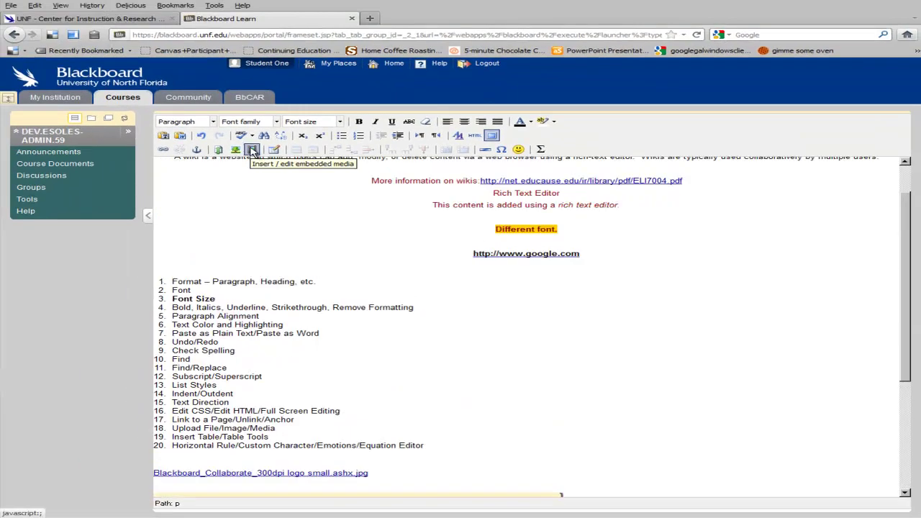
pyautogui.click(252, 149)
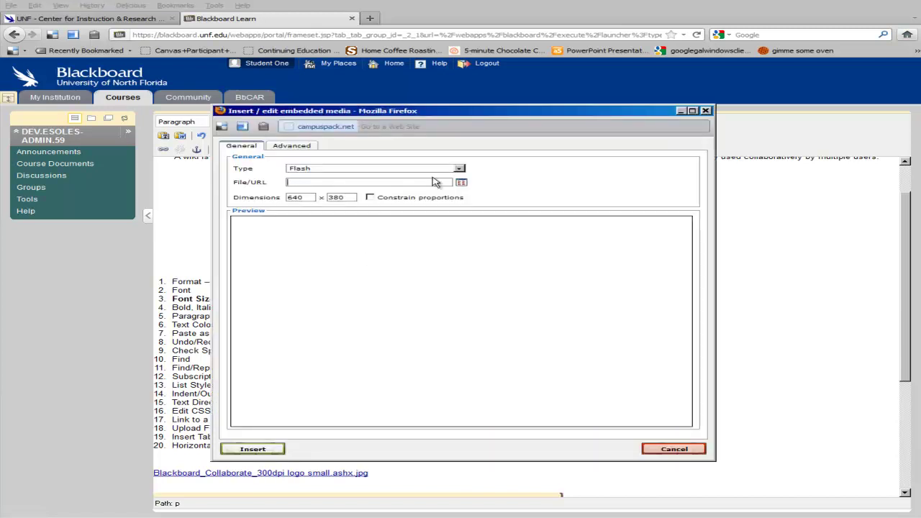
pyautogui.click(459, 170)
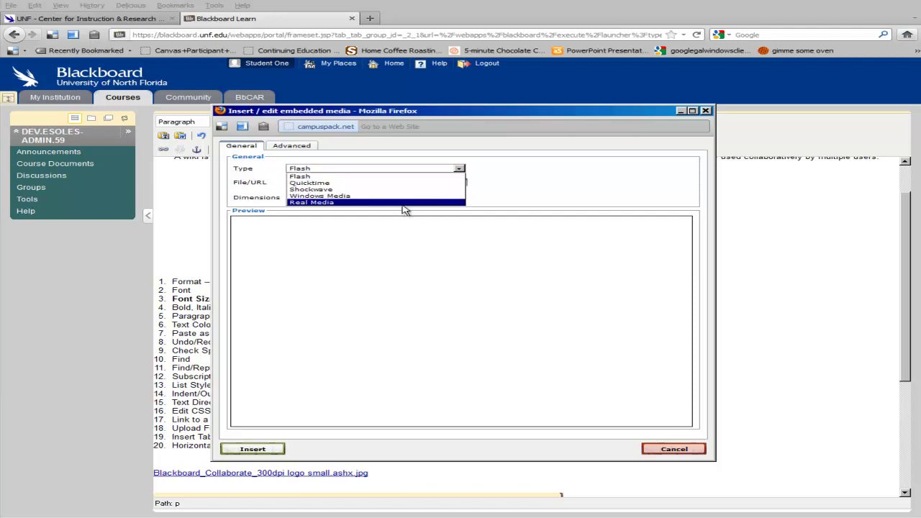
pyautogui.click(543, 201)
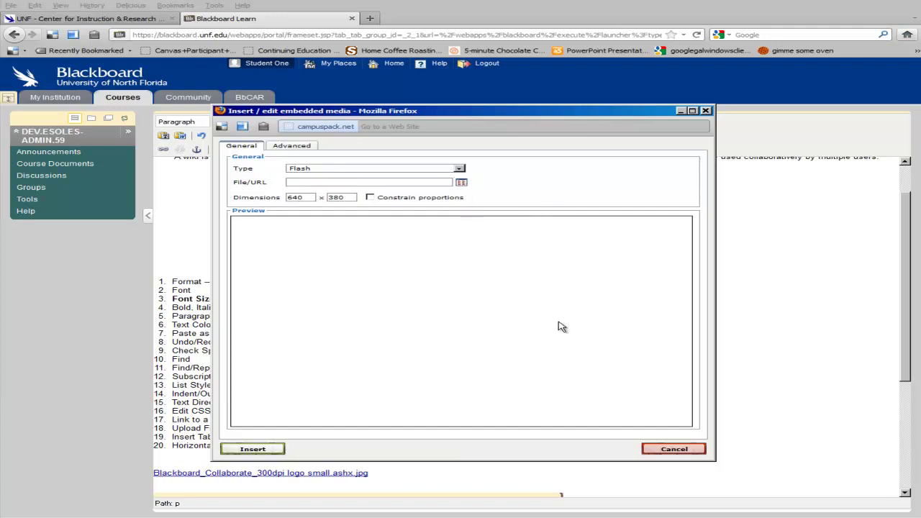
pyautogui.click(670, 450)
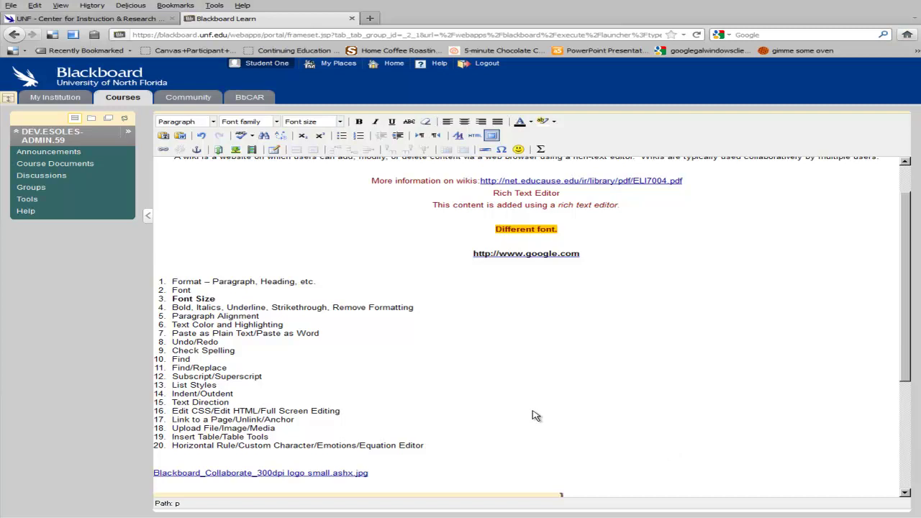
# Insert a table with 2 columns and 2 rows below the Rubrics image
pyautogui.scroll(-2, 535, 415)
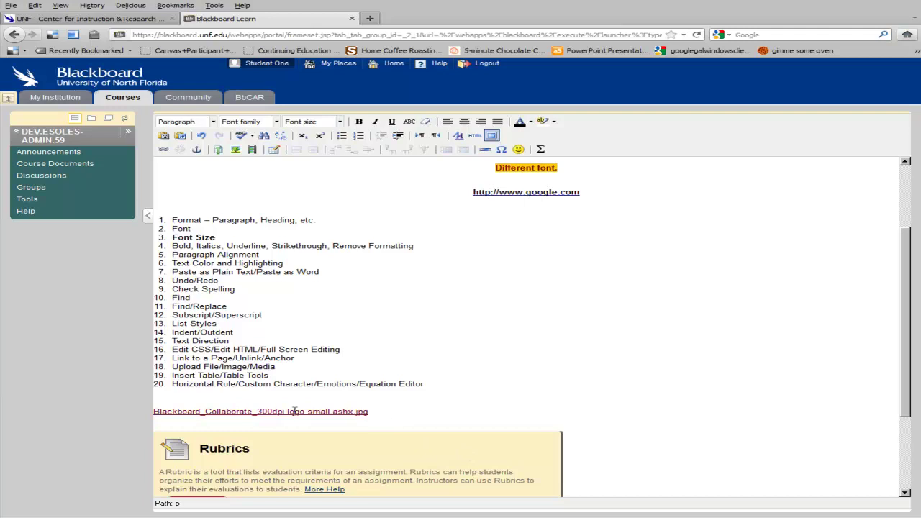
pyautogui.scroll(-5, 198, 415)
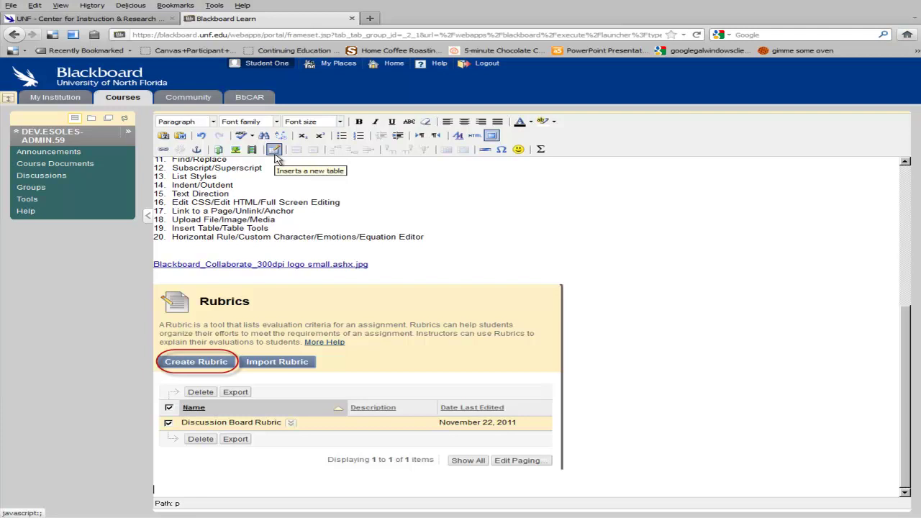
pyautogui.click(274, 151)
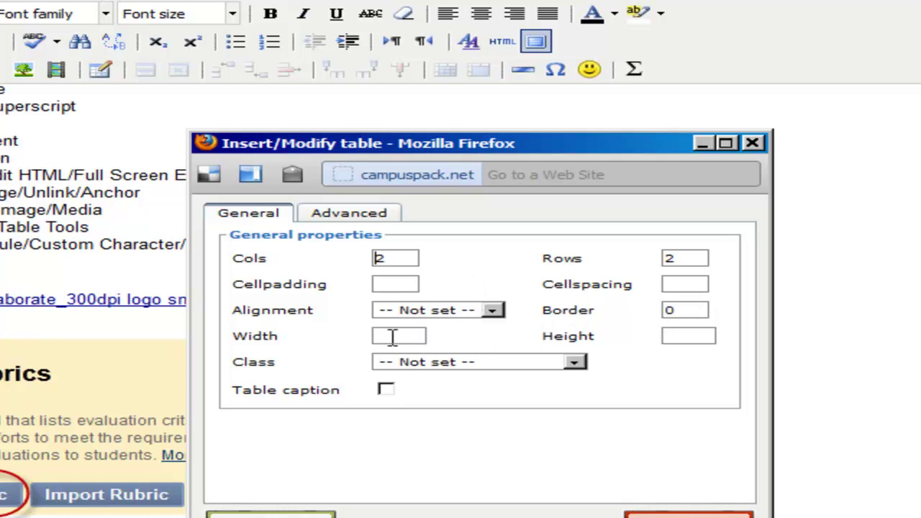
pyautogui.click(584, 364)
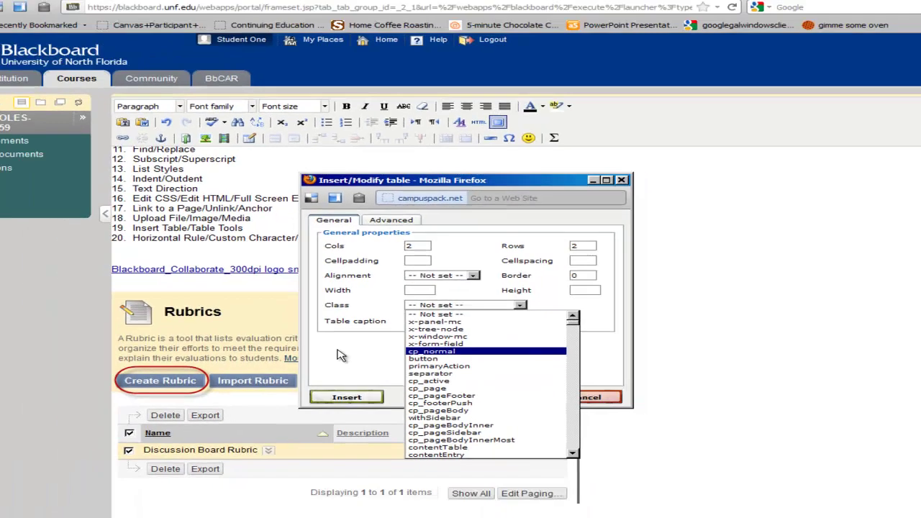
pyautogui.click(266, 461)
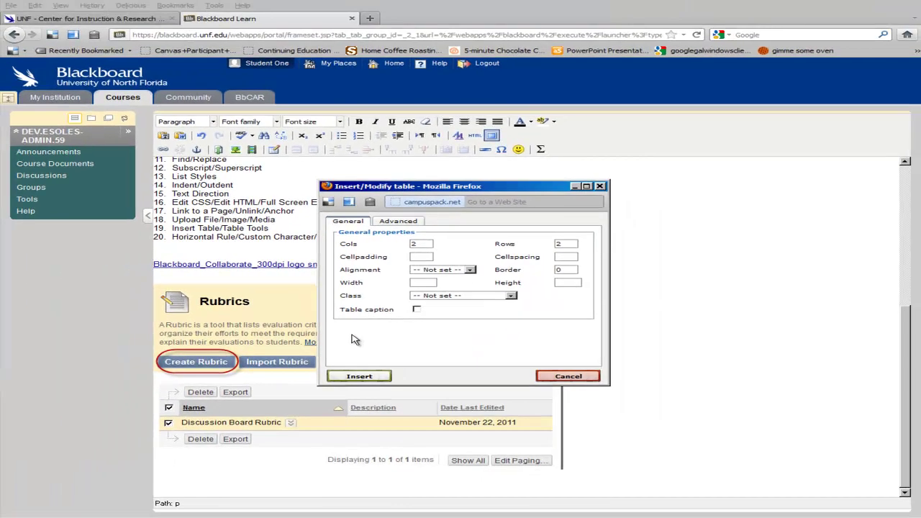
pyautogui.click(359, 377)
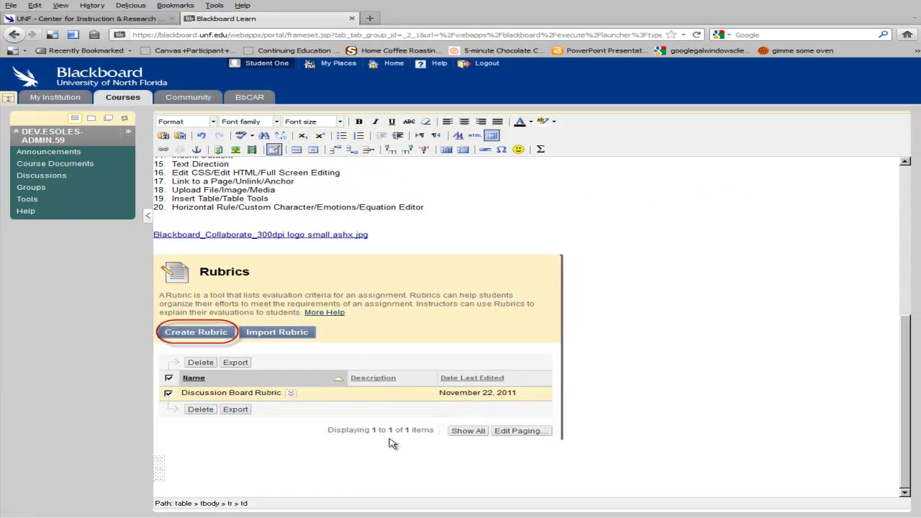
# Fill the table's first row with "cell 1" and "cell 2" and its second row with "X" and "Y"
pyautogui.write('cell 1')
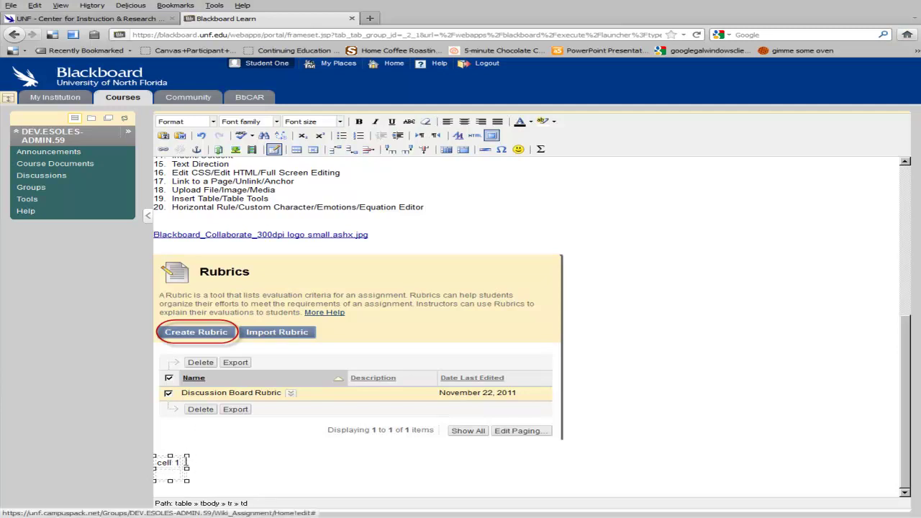
pyautogui.press('Tab')
pyautogui.write('cell 2')
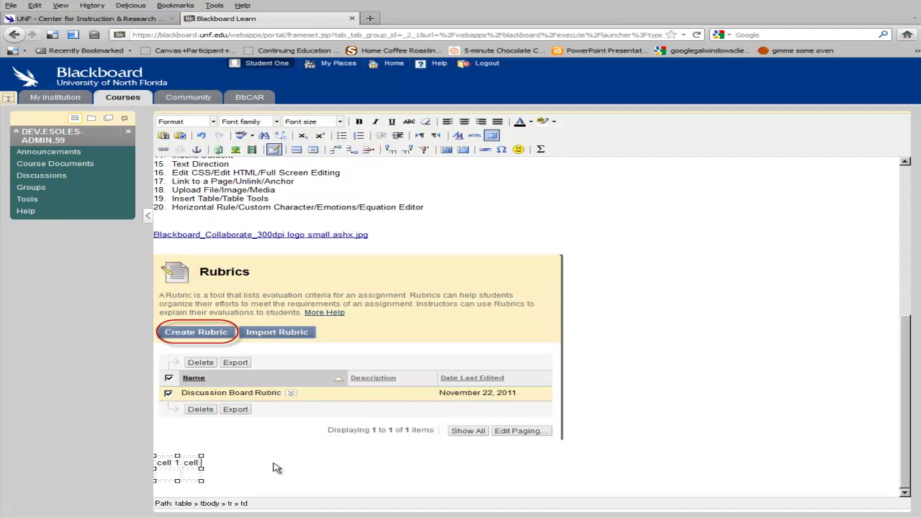
pyautogui.click(170, 474)
pyautogui.write('X')
pyautogui.click(202, 476)
pyautogui.write('Y')
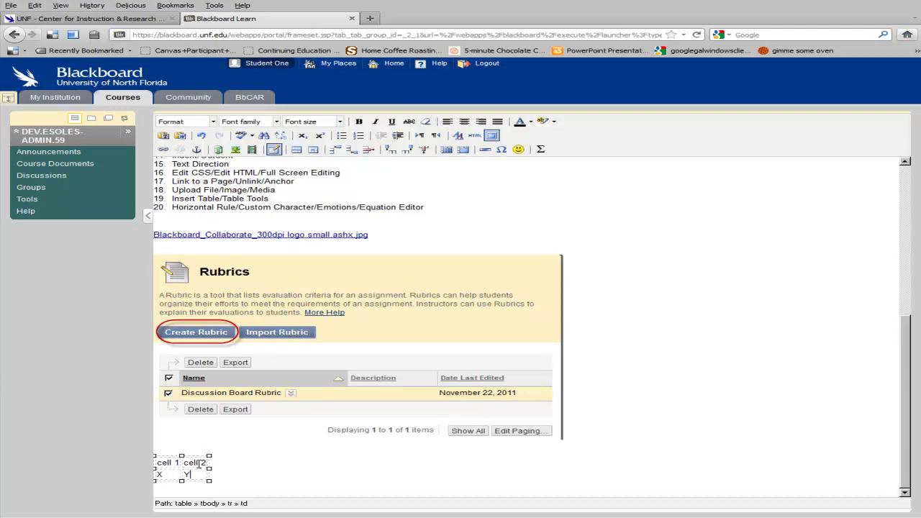
pyautogui.click(351, 151)
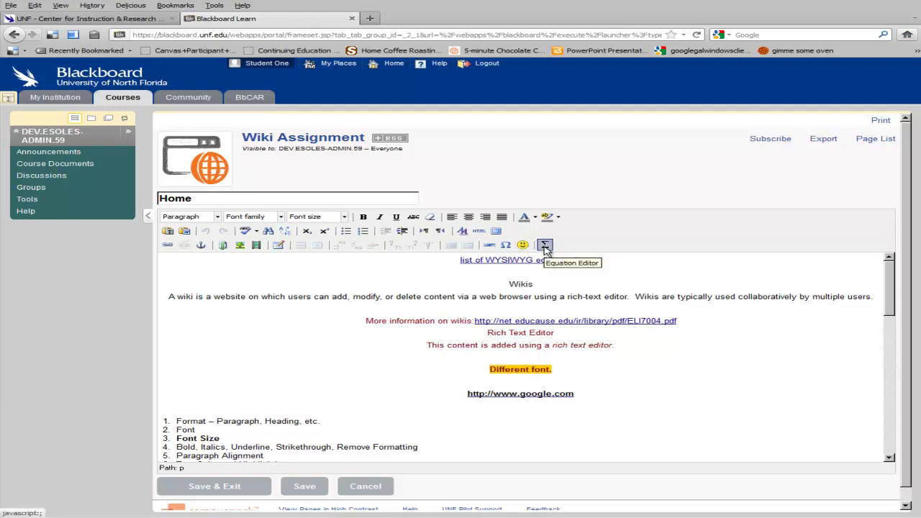
# Open the Equation Editor and cancel it without adding an equation, and save and exit the Home page
pyautogui.click(545, 245)
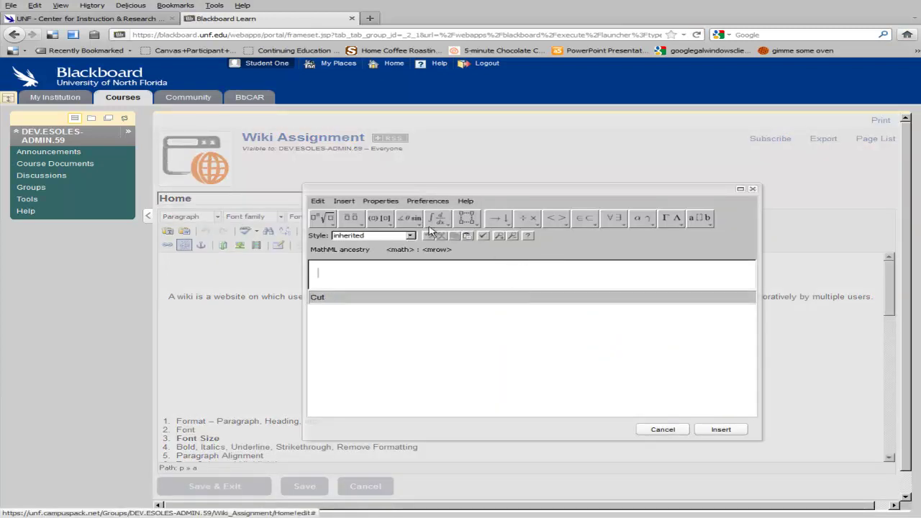
pyautogui.click(663, 429)
pyautogui.scroll(-1, 891, 322)
pyautogui.scroll(-10, 891, 321)
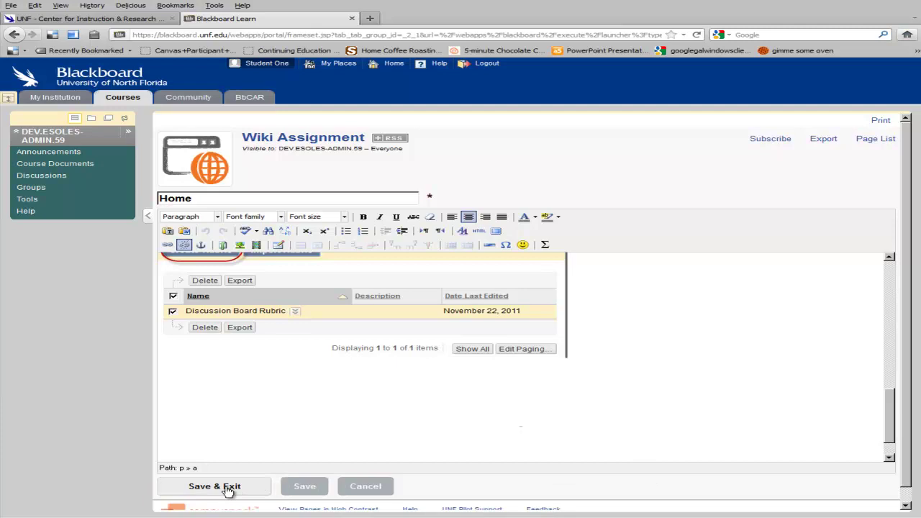
pyautogui.click(228, 487)
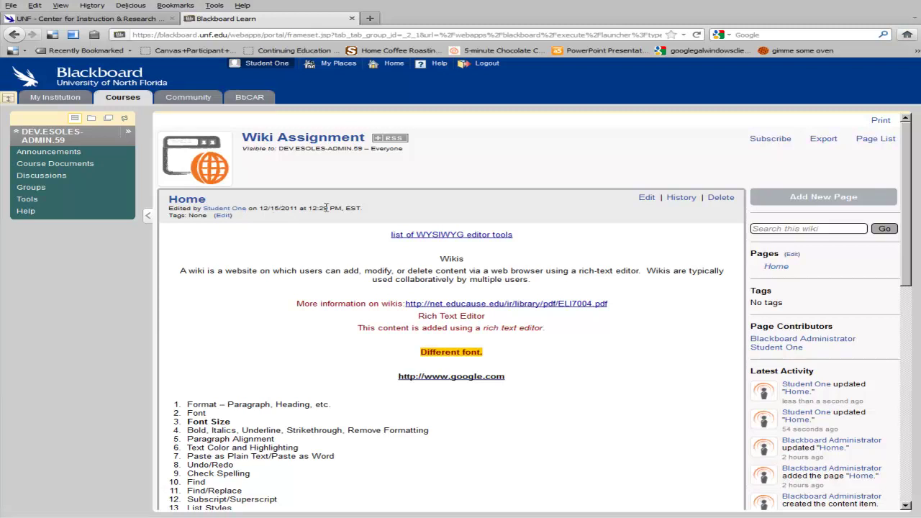
# View version 2 and version 1 of the Home page from its history and return to the current page
pyautogui.click(682, 201)
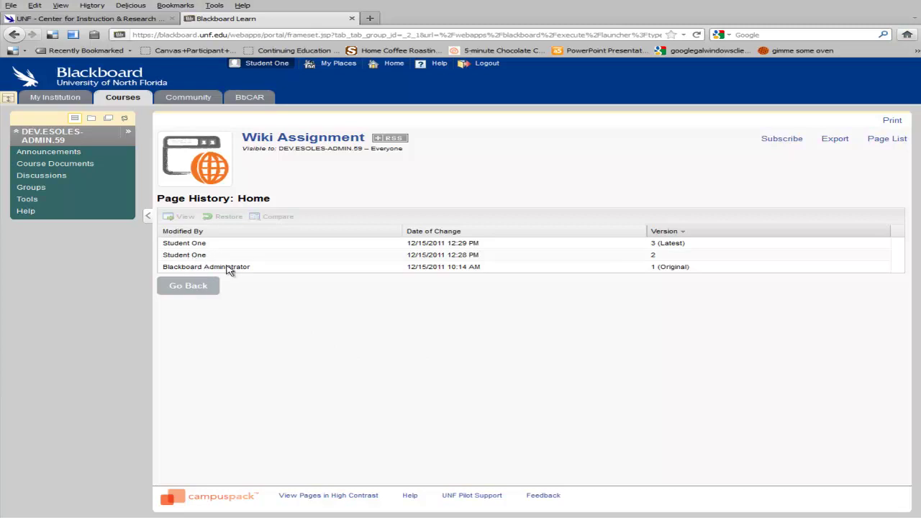
pyautogui.click(192, 257)
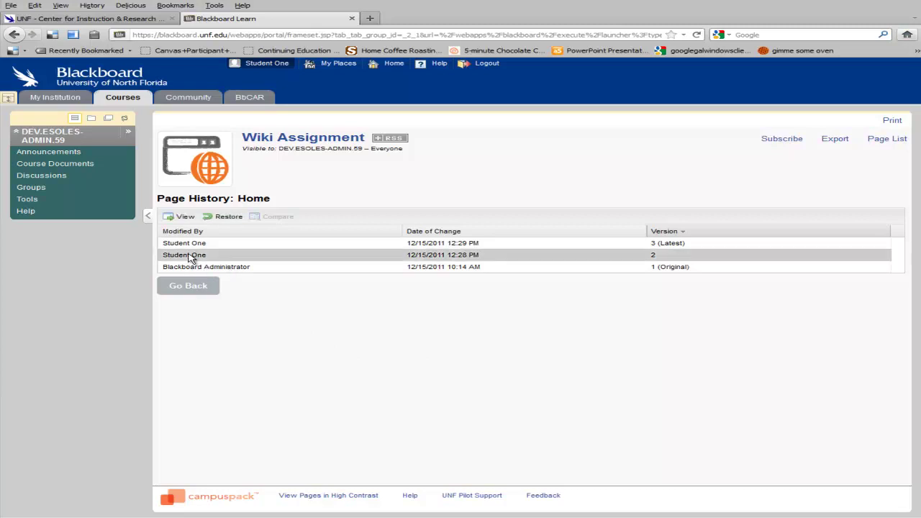
pyautogui.click(181, 217)
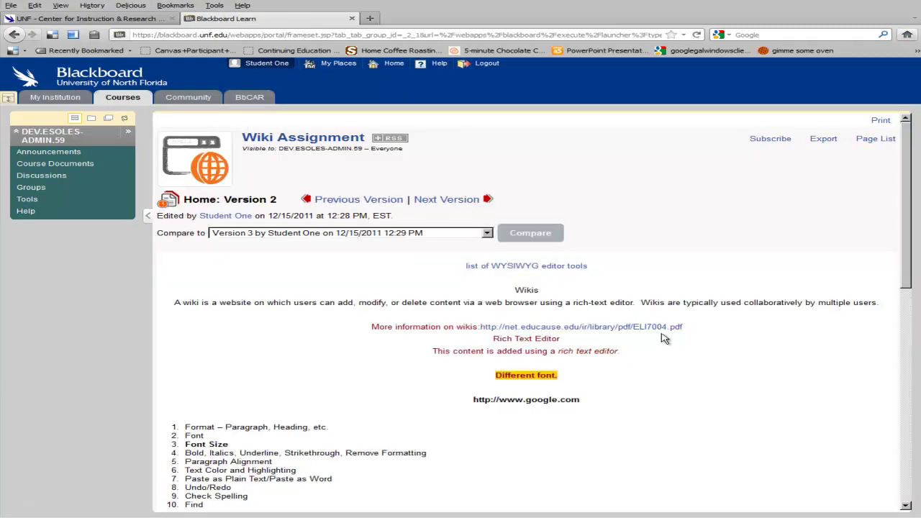
pyautogui.scroll(-7, 663, 337)
pyautogui.scroll(7, 664, 338)
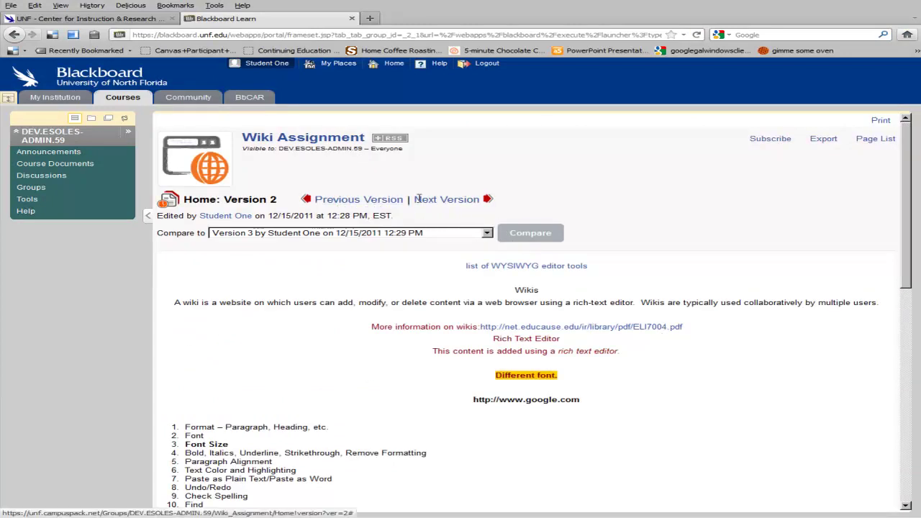
pyautogui.click(355, 204)
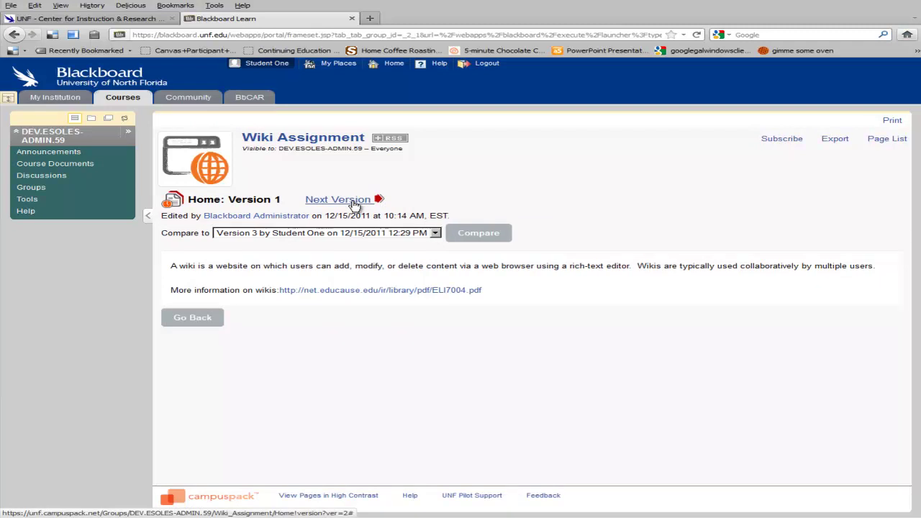
pyautogui.click(202, 323)
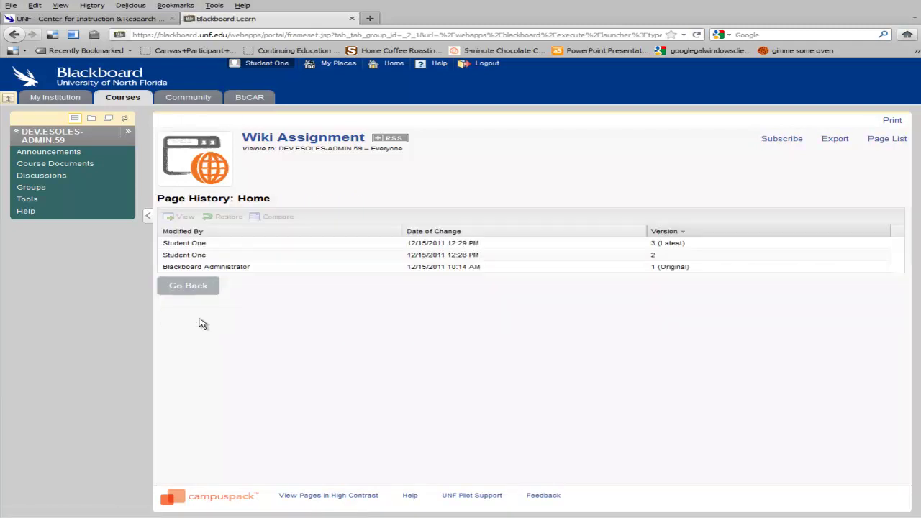
pyautogui.click(187, 287)
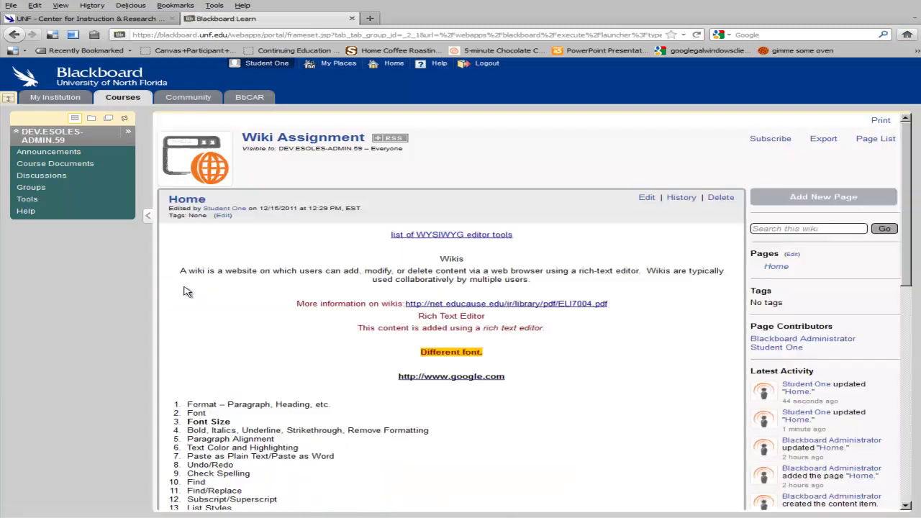
# Create a new wiki page titled "Page 2" under Wiki
pyautogui.click(812, 202)
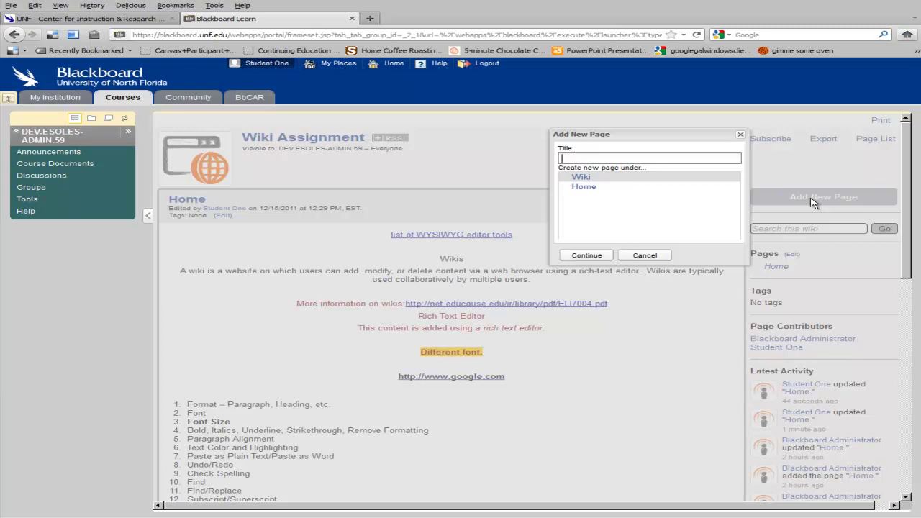
pyautogui.write('Page 2')
pyautogui.click(589, 257)
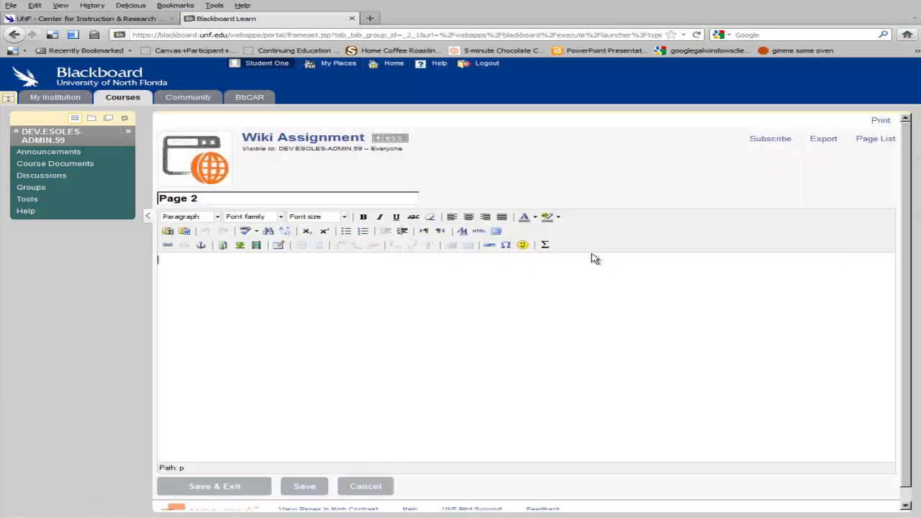
# Add the text "Why should we use wikis?" formatted as Heading 2 to Page 2, and save and exit the page
pyautogui.write('Why should we use wikis?')
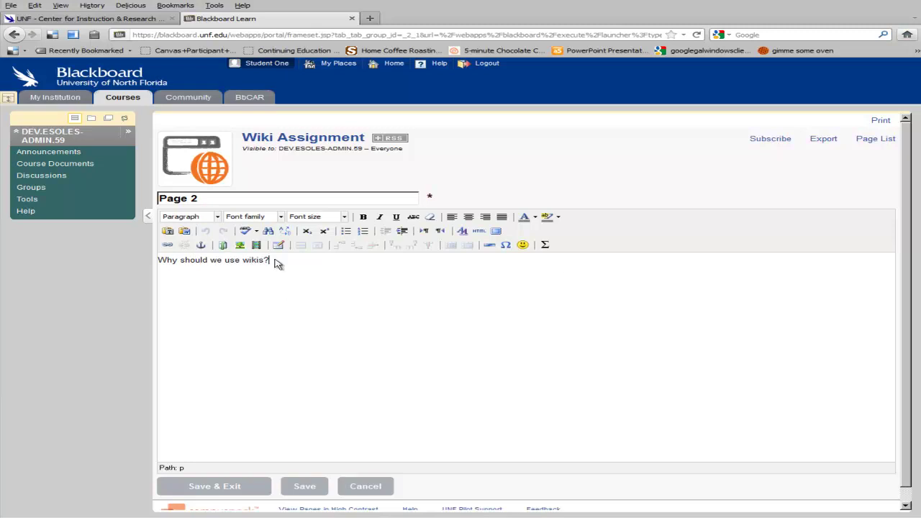
pyautogui.tripleClick(280, 263)
pyautogui.click(217, 216)
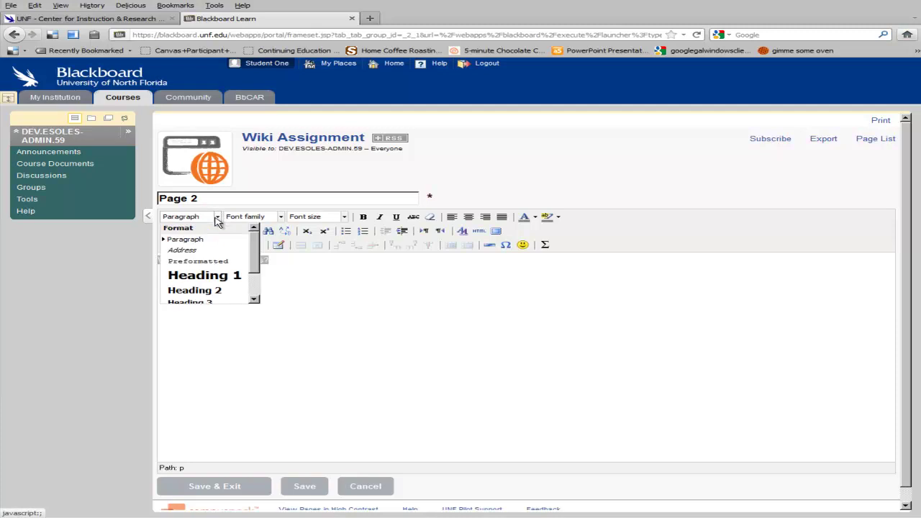
pyautogui.click(212, 291)
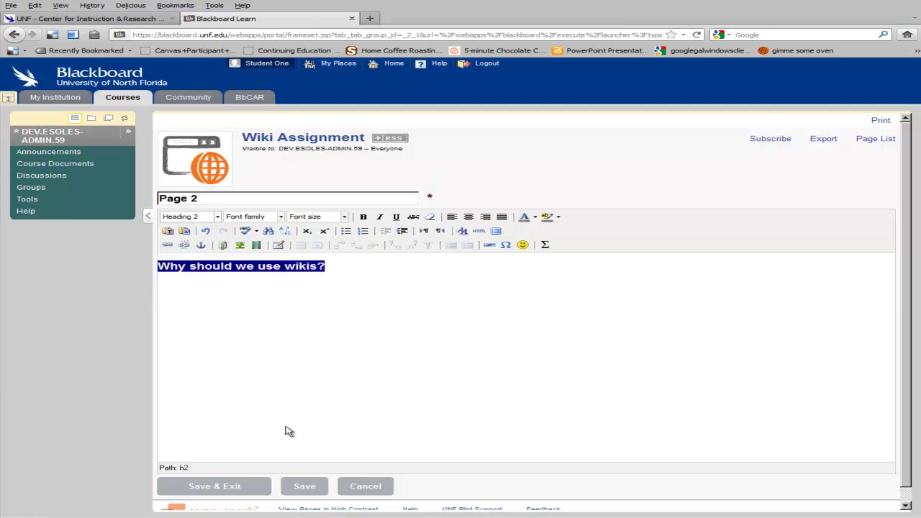
pyautogui.click(226, 491)
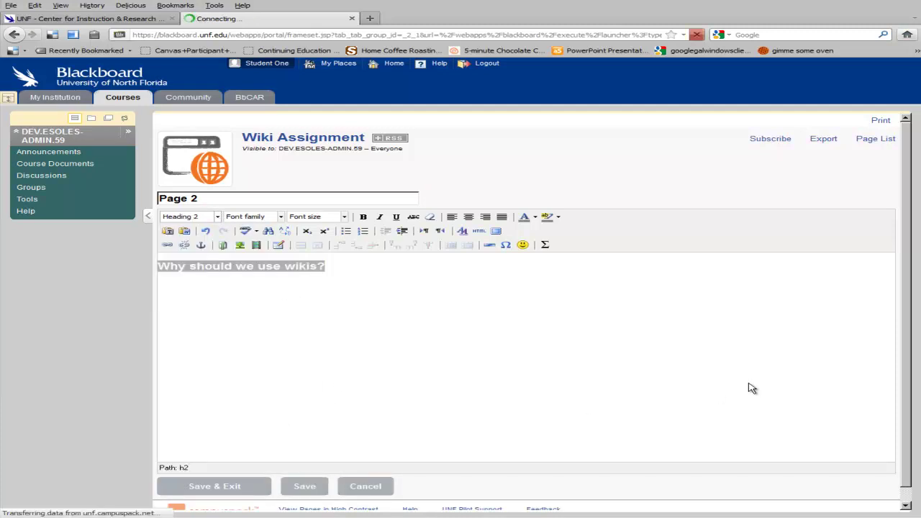